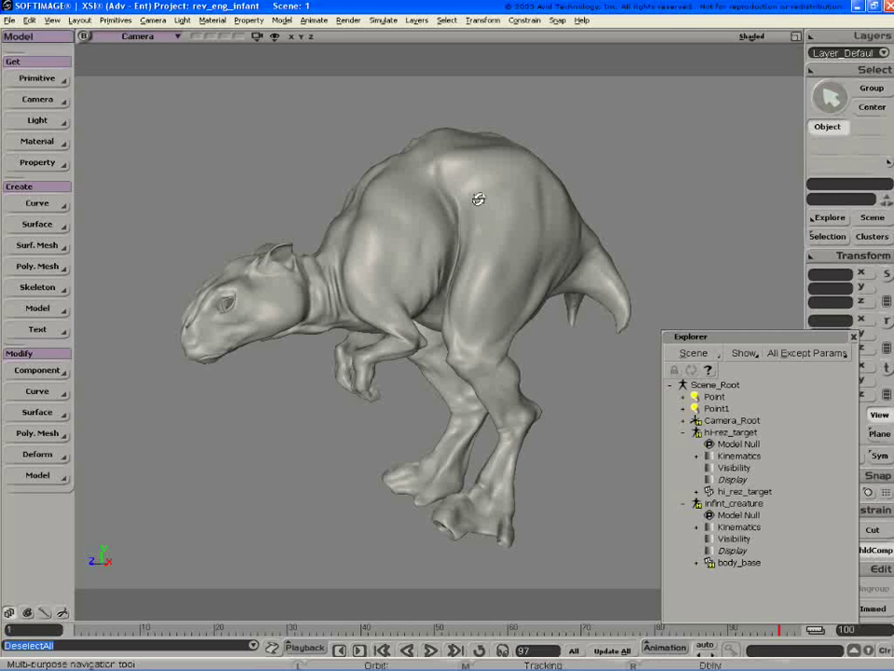
# - Select the hidden body_base mesh of infint_creature and make it visible
pyautogui.press('s')
pyautogui.moveTo(477, 197); pyautogui.dragTo(514, 238)
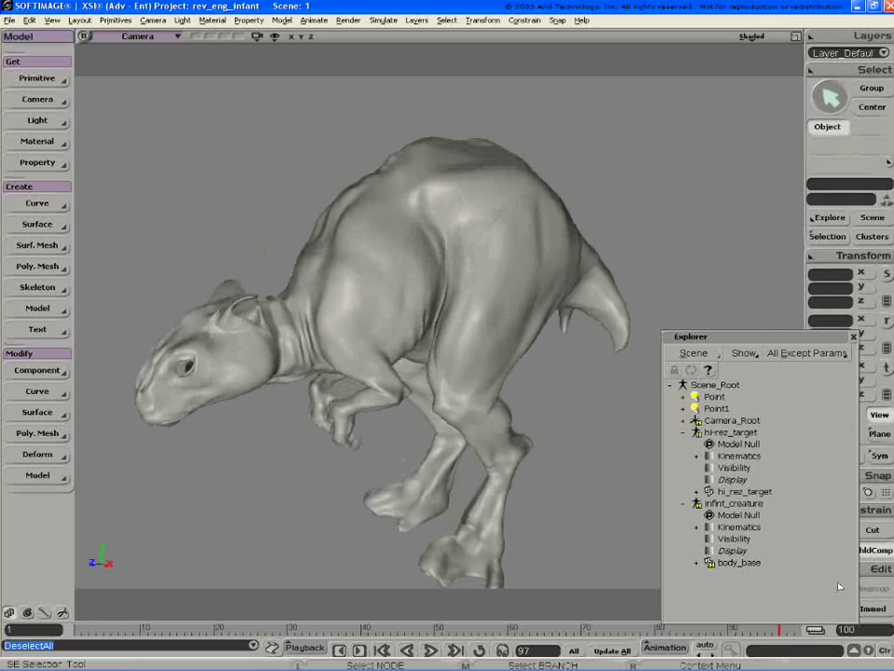
pyautogui.click(741, 563)
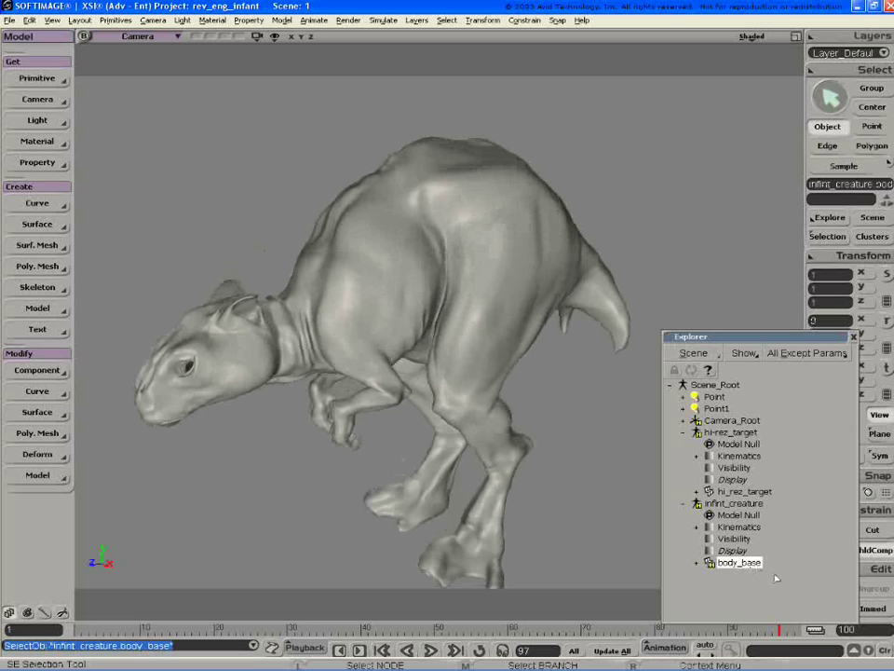
pyautogui.press('h')
pyautogui.press('s')
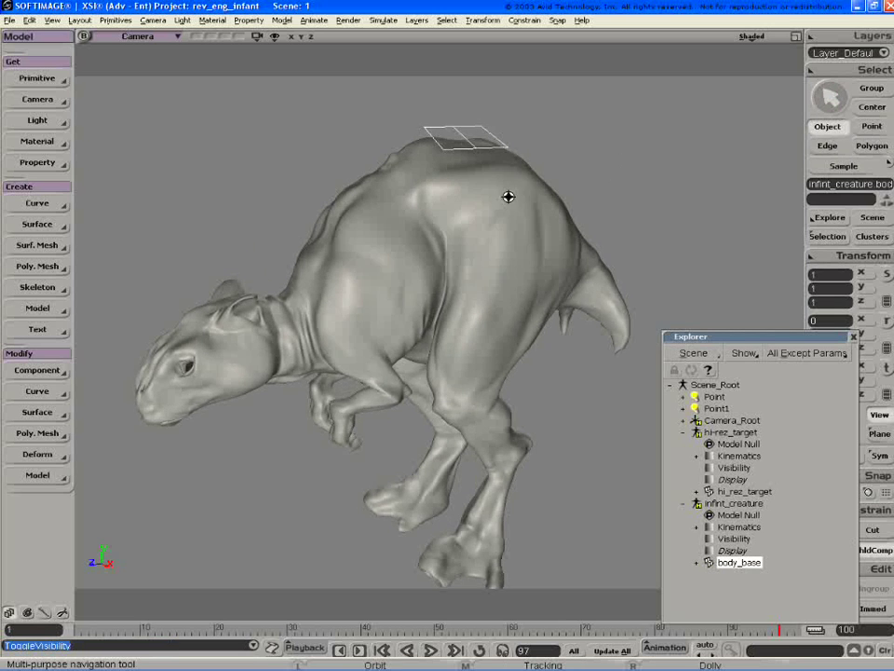
# - Create a Catmull-Clark subdivision mesh at level 1 from the body_base plane above the creature's hips
pyautogui.moveTo(508, 196); pyautogui.dragTo(513, 194)
pyautogui.moveTo(513, 194); pyautogui.dragTo(593, 251, button='middle')
pyautogui.moveTo(593, 252); pyautogui.dragTo(578, 273, button='right')
pyautogui.moveTo(578, 273); pyautogui.dragTo(537, 169)
pyautogui.hotkey('ctrl', 'shift', 'a')
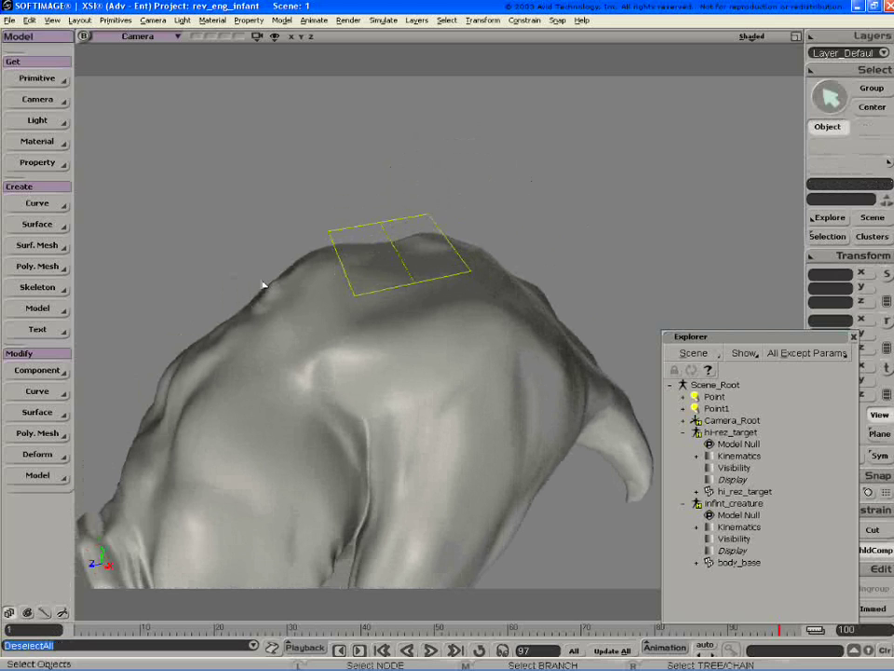
pyautogui.click(412, 217)
pyautogui.click(58, 267)
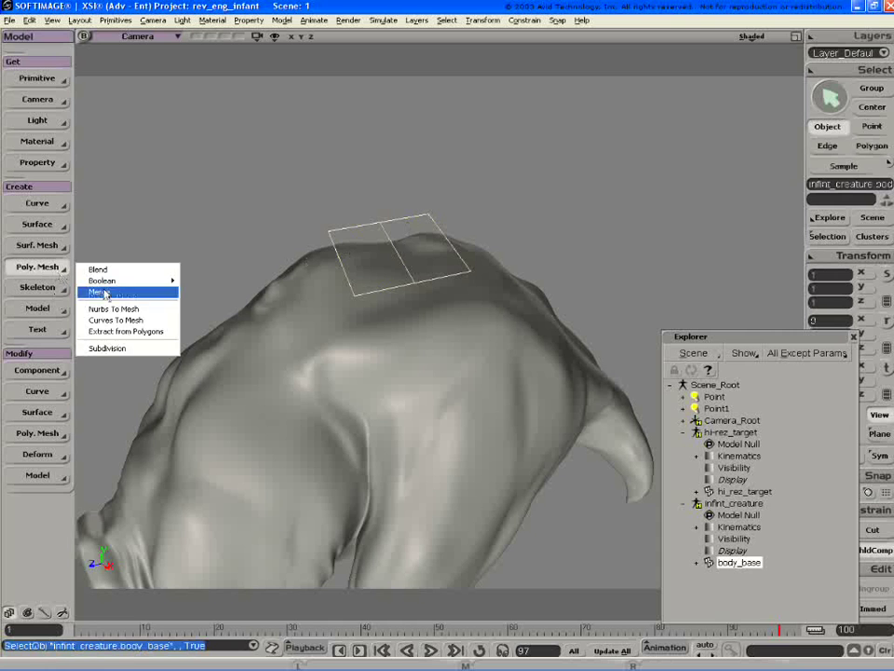
pyautogui.click(99, 348)
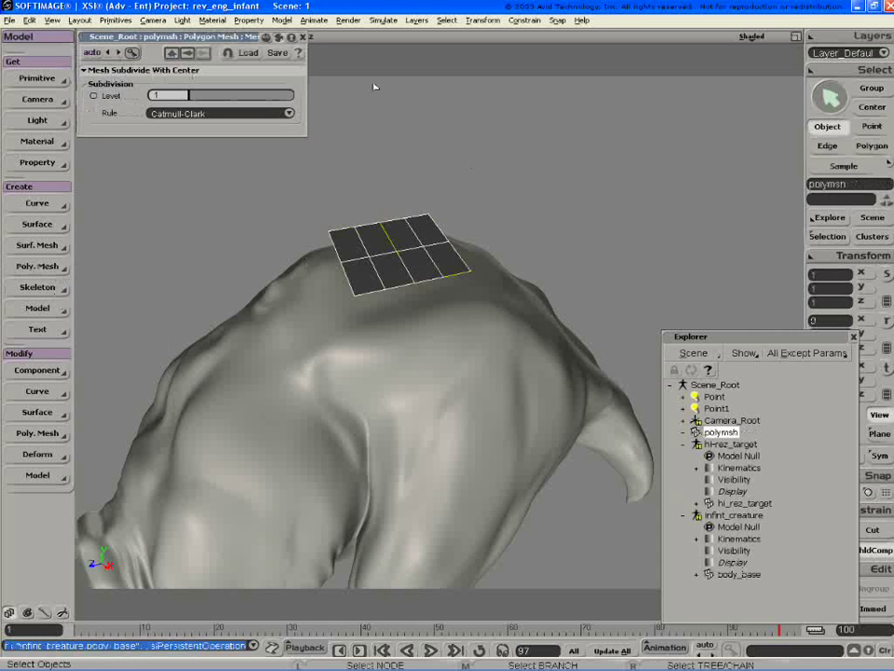
pyautogui.click(304, 38)
pyautogui.click(521, 210)
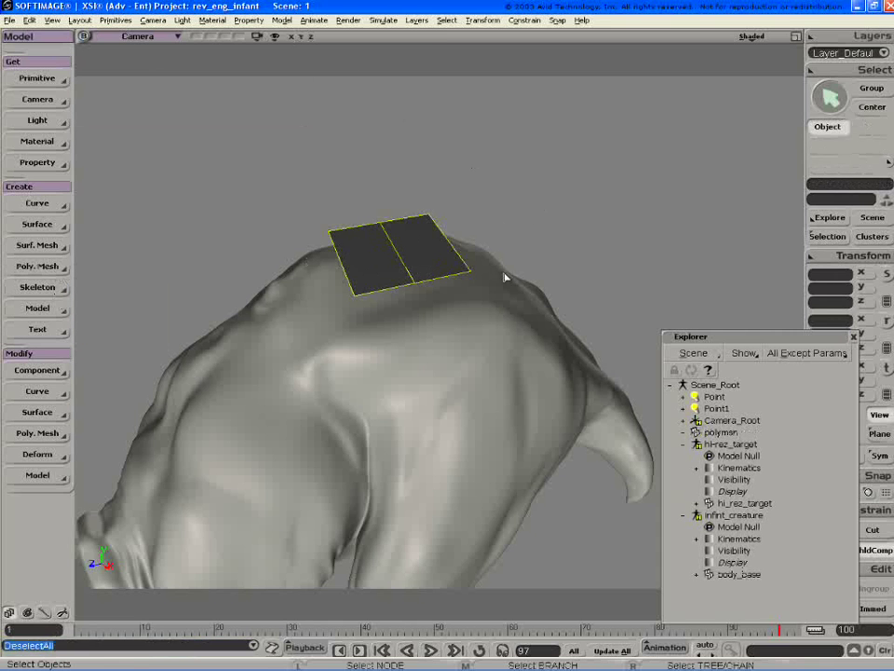
# - Shrink-wrap the subdivided polymsh onto the high-resolution creature, projecting with Follow Vertex Normals
pyautogui.press('s')
pyautogui.moveTo(505, 278); pyautogui.dragTo(513, 263, button='right')
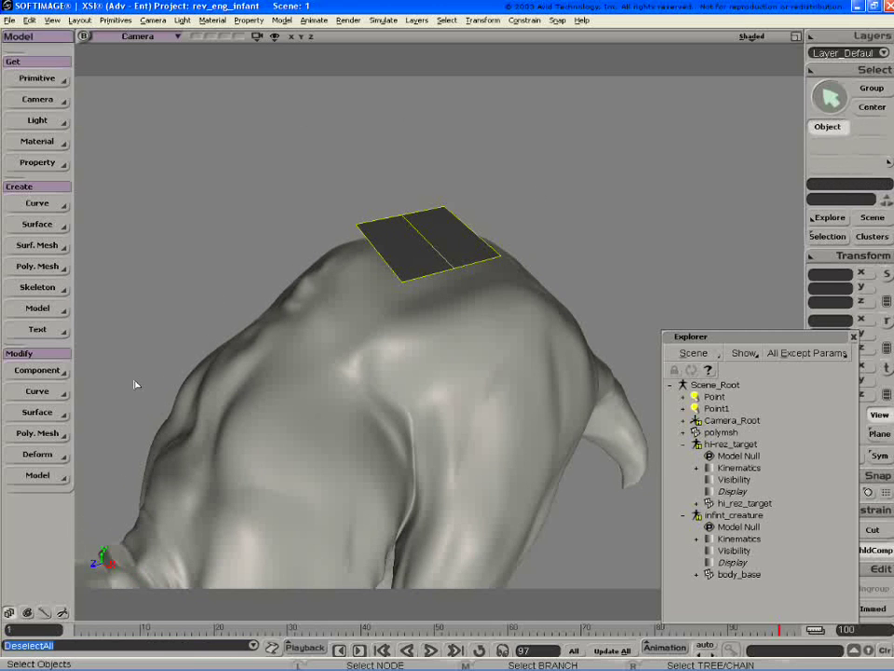
pyautogui.click(37, 454)
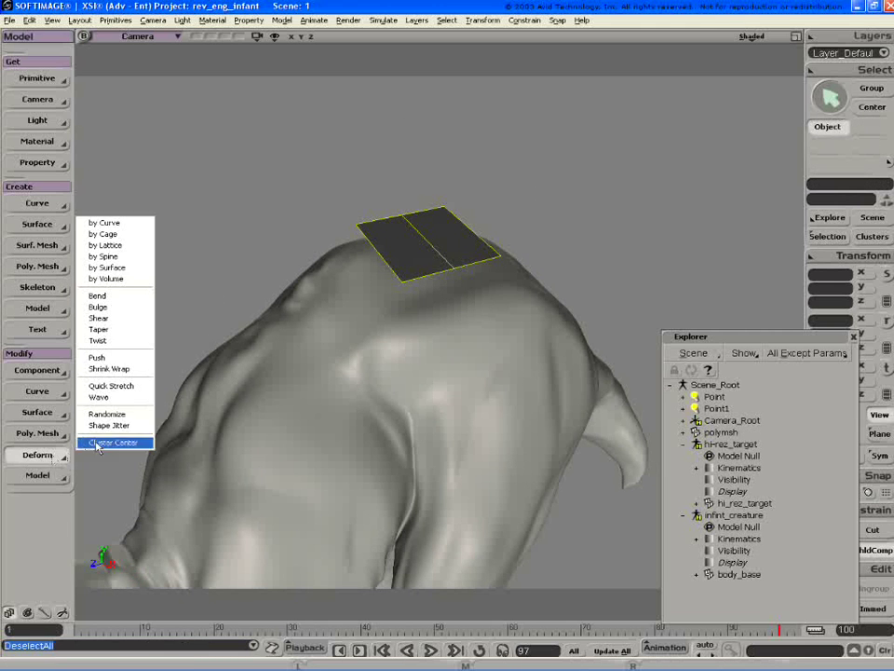
pyautogui.click(110, 369)
pyautogui.click(405, 252)
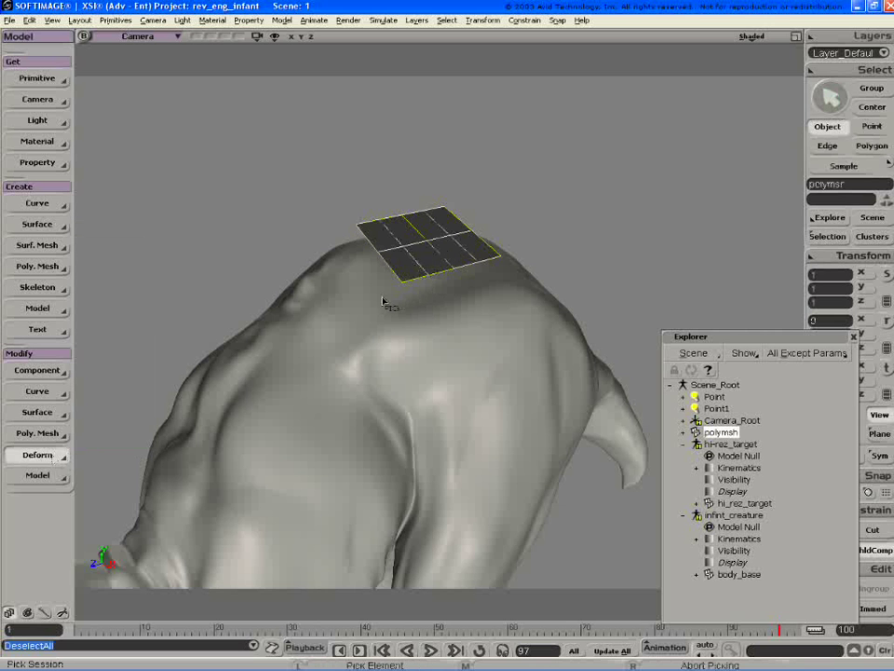
pyautogui.click(376, 305)
pyautogui.rightClick(267, 183)
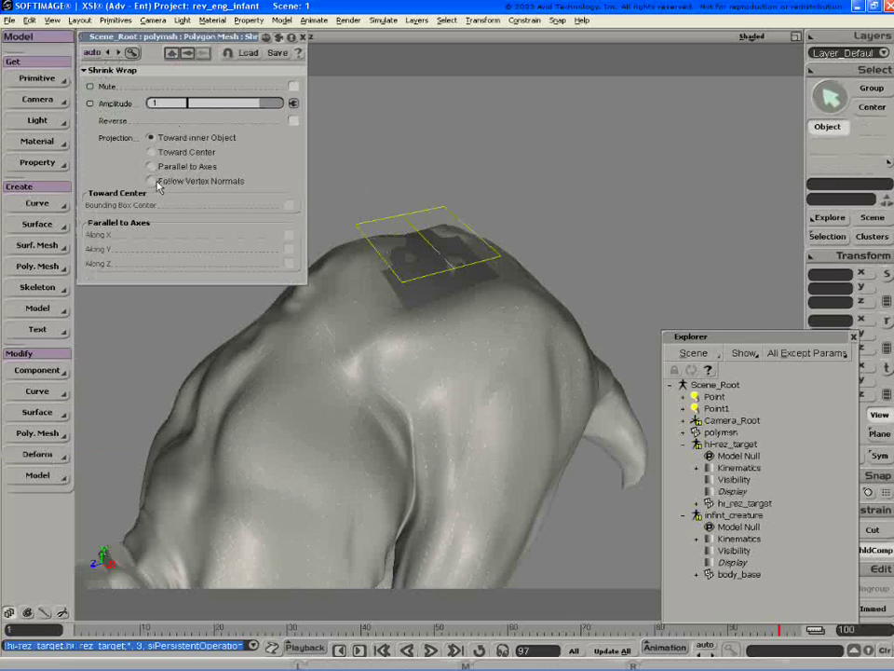
pyautogui.click(156, 182)
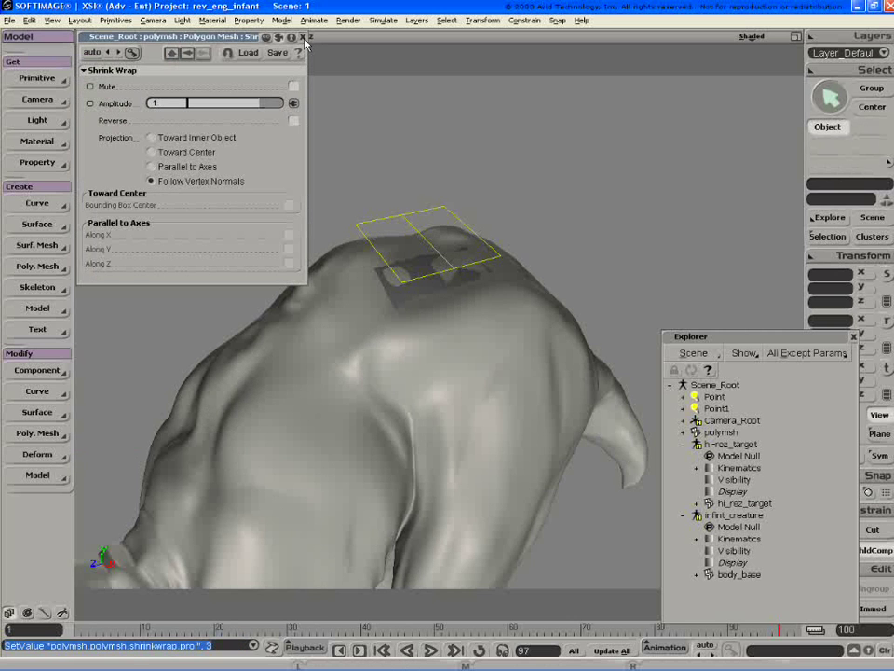
pyautogui.click(303, 37)
# - Split the front edge of body_base at ratio 50 with Parallel Edge Loop enabled, adding a lengthwise edge loop
pyautogui.moveTo(486, 266); pyautogui.dragTo(507, 229)
pyautogui.click(457, 216)
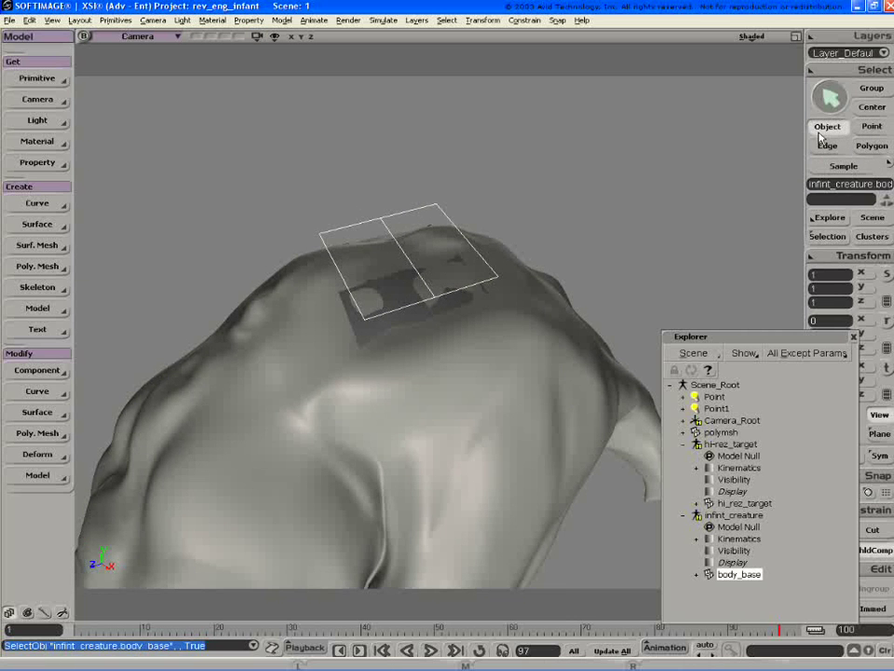
pyautogui.click(827, 146)
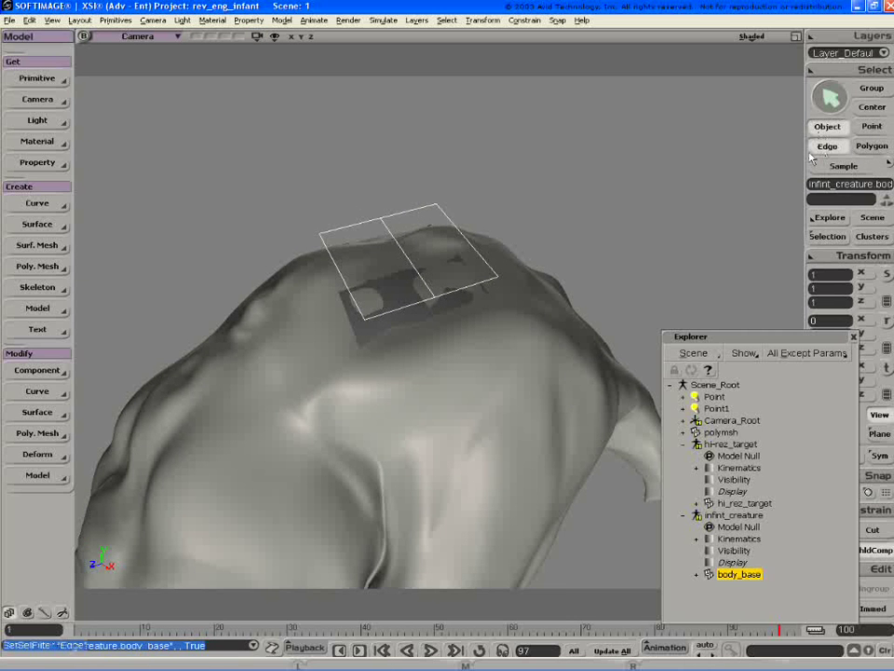
pyautogui.click(37, 433)
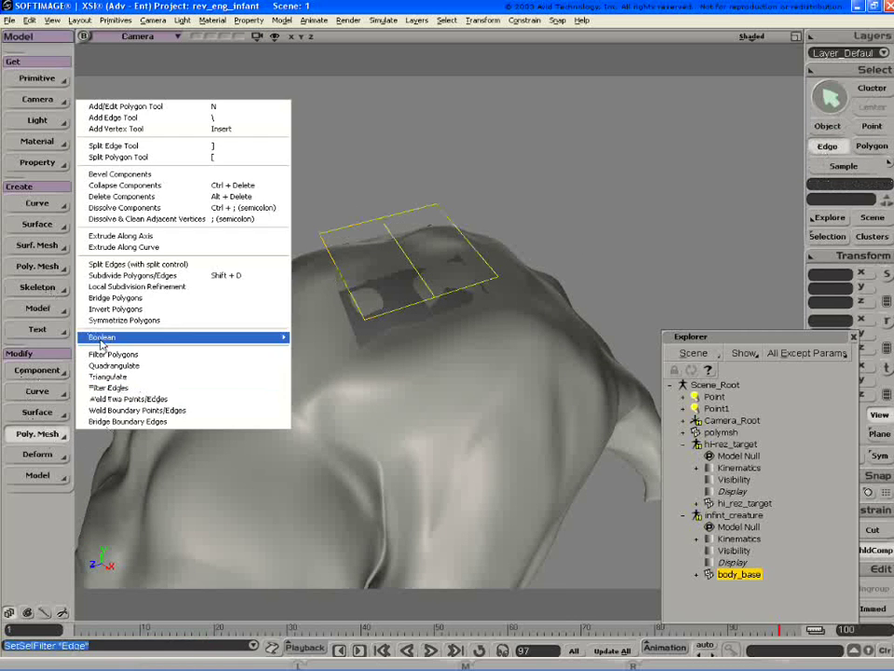
pyautogui.click(88, 261)
pyautogui.click(344, 284)
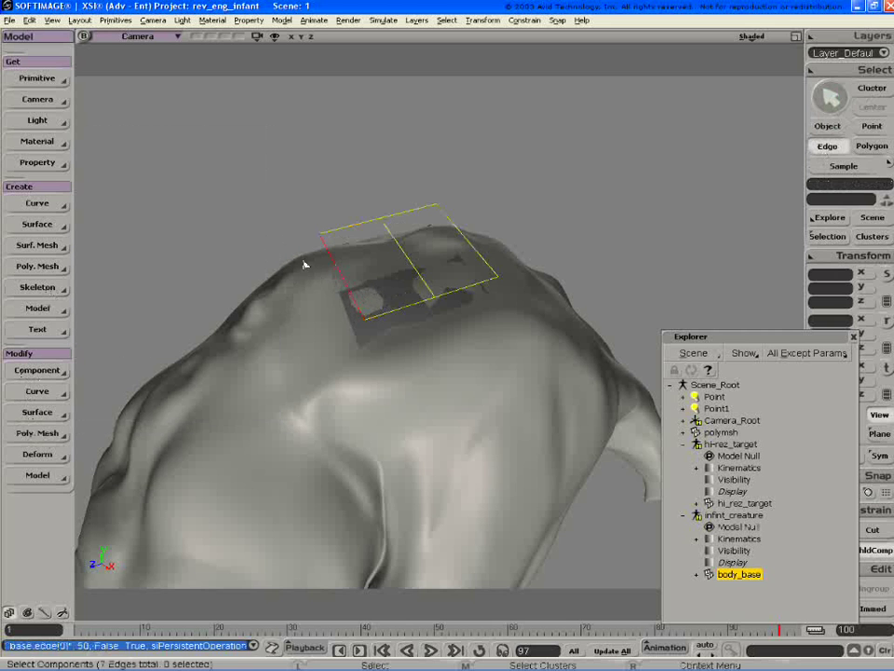
pyautogui.click(293, 104)
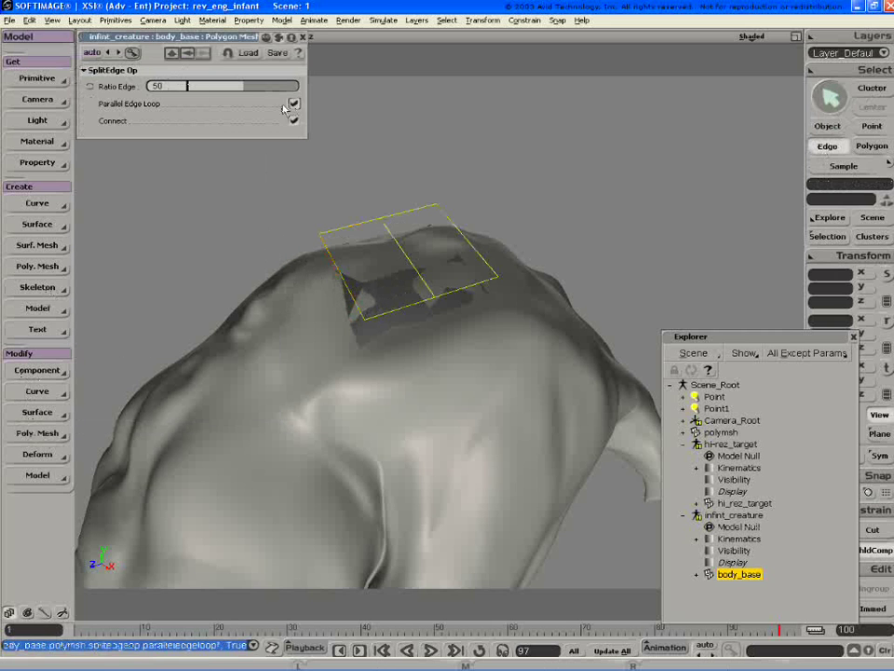
pyautogui.click(302, 38)
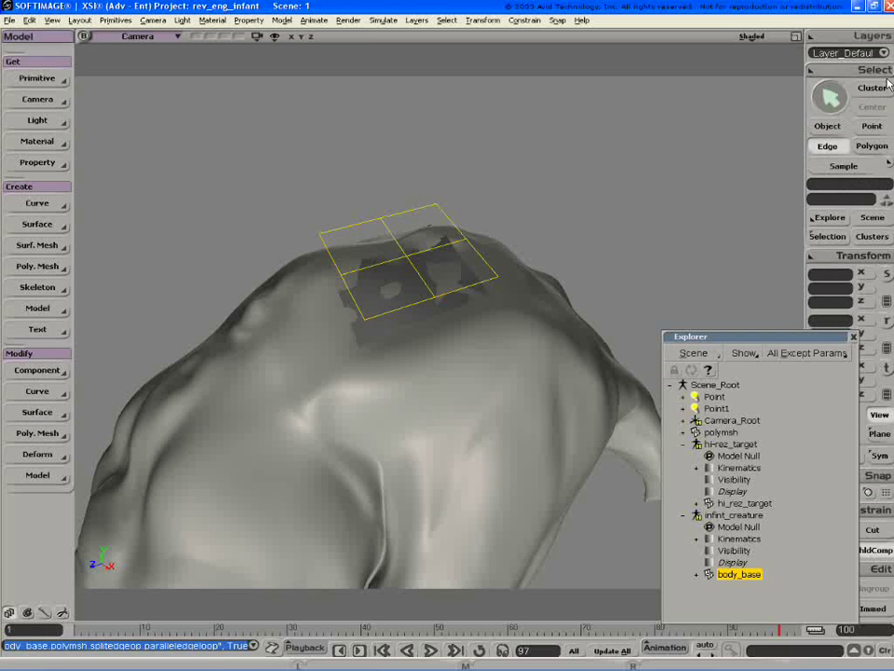
# - Switch the camera view to Hidden Line display and examine the wrapped patch on the creature's back
pyautogui.click(762, 38)
pyautogui.click(720, 142)
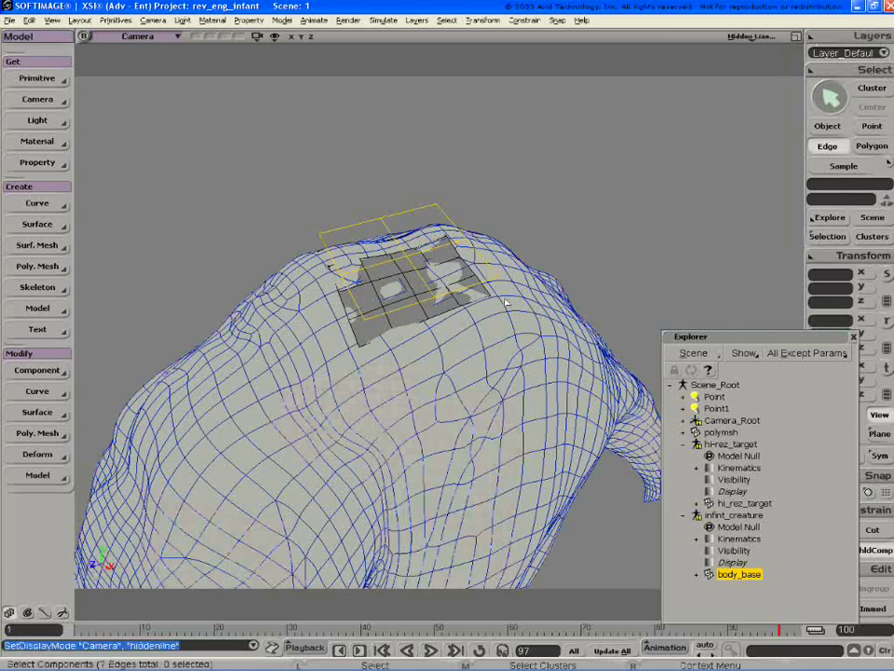
pyautogui.press('s')
pyautogui.moveTo(425, 291); pyautogui.dragTo(473, 281)
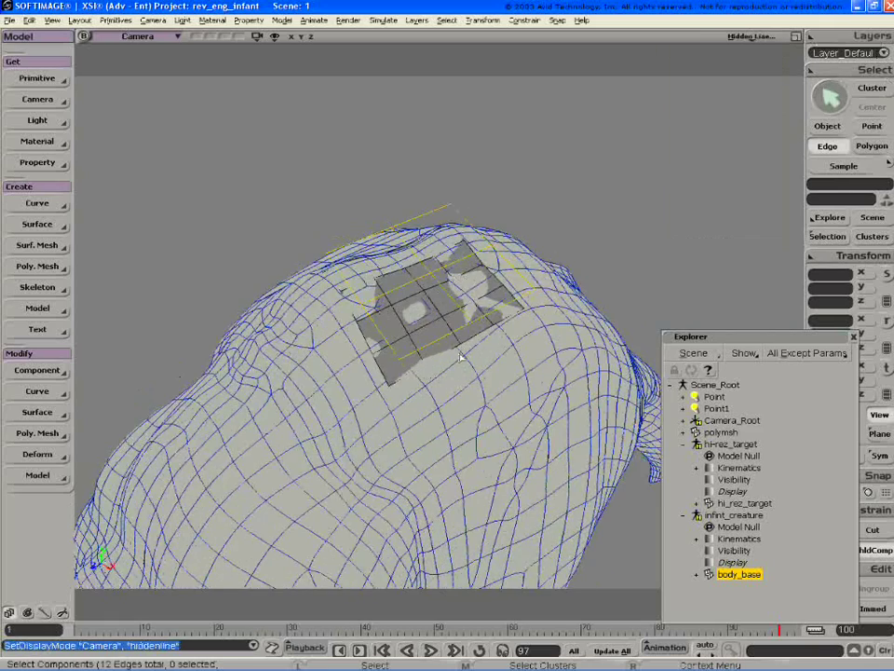
pyautogui.press('s')
pyautogui.moveTo(460, 356); pyautogui.dragTo(414, 289)
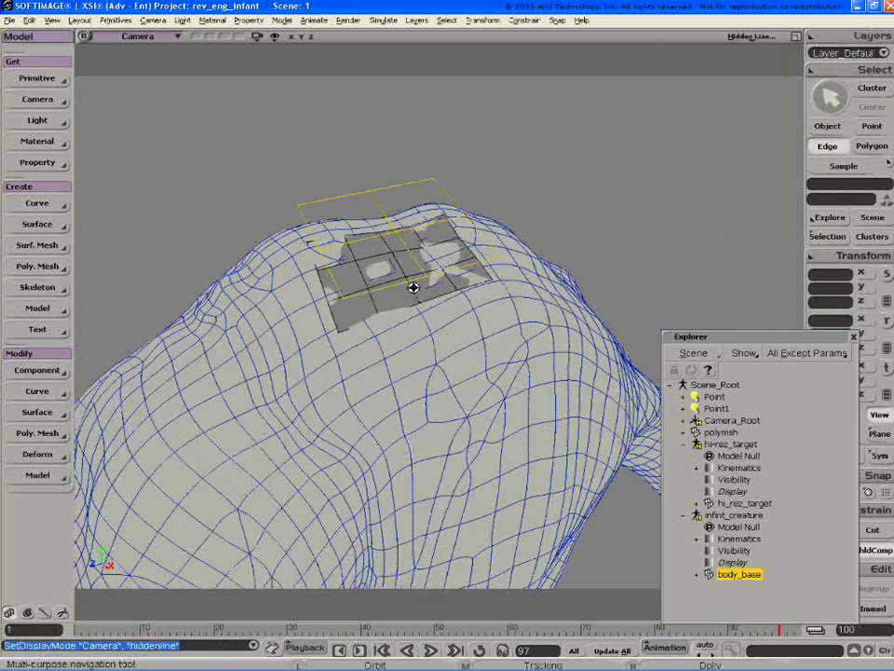
# - Duplicate the two front edges of body_base and translate them forward along the Z axis toward the creature's head
pyautogui.click(392, 187)
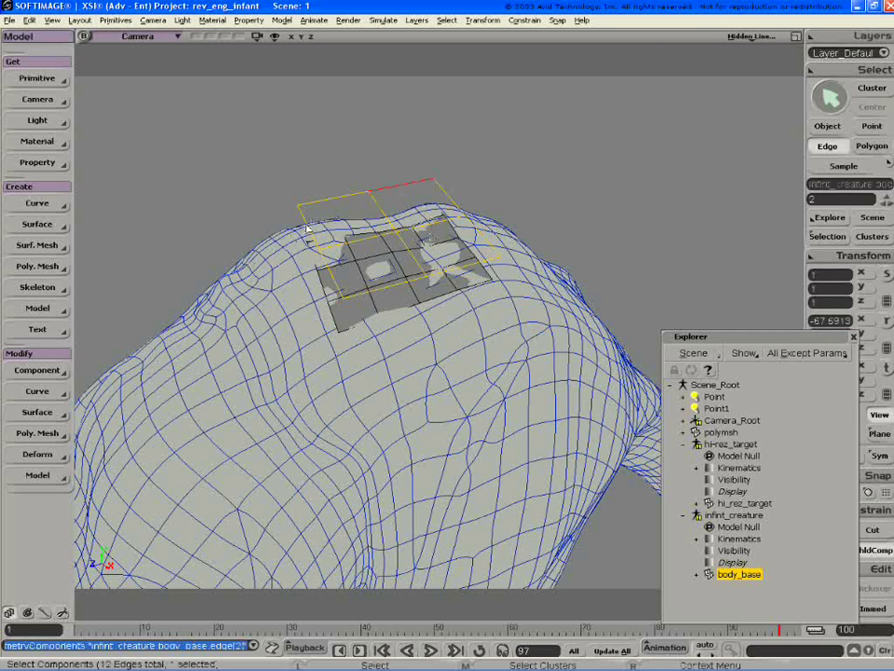
pyautogui.keyDown('shift'); pyautogui.click(337, 279); pyautogui.keyUp('shift')
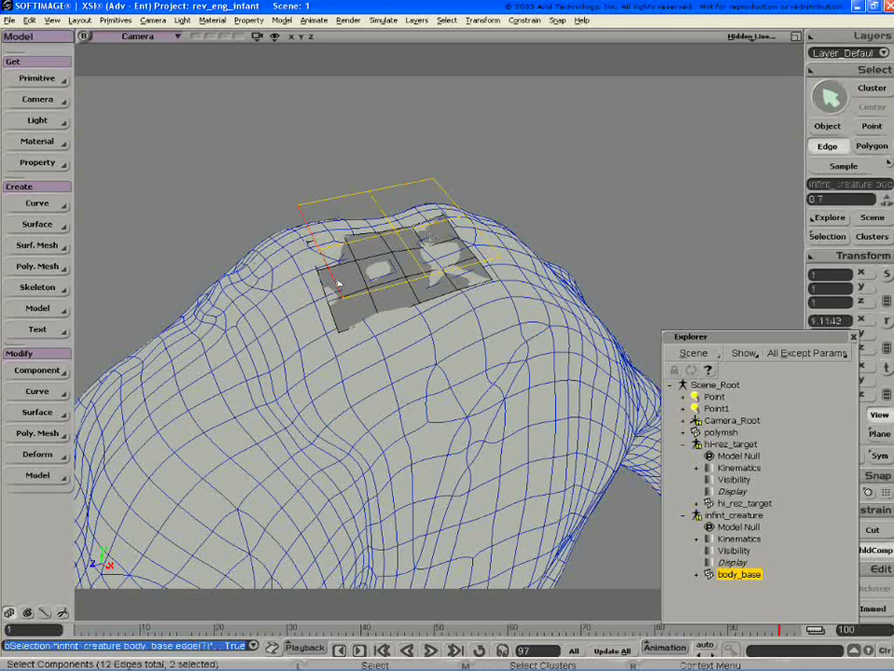
pyautogui.hotkey('ctrl', 'd')
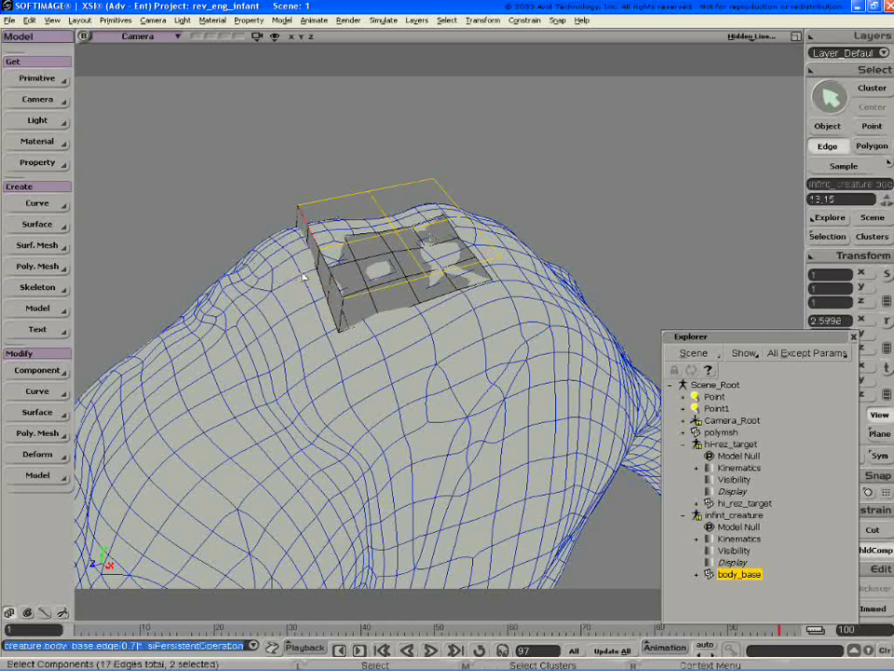
pyautogui.press('v')
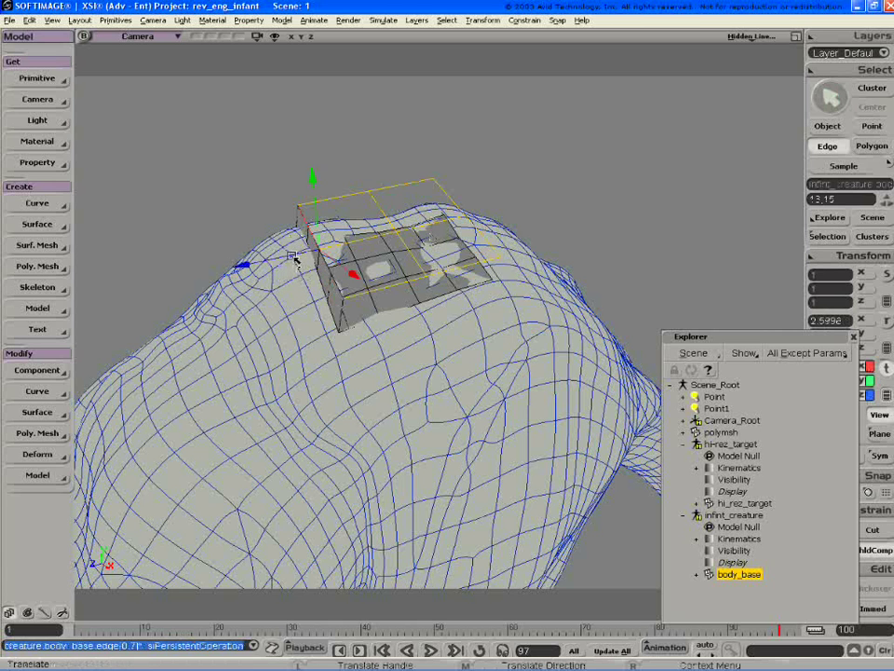
pyautogui.moveTo(235, 270); pyautogui.dragTo(133, 296)
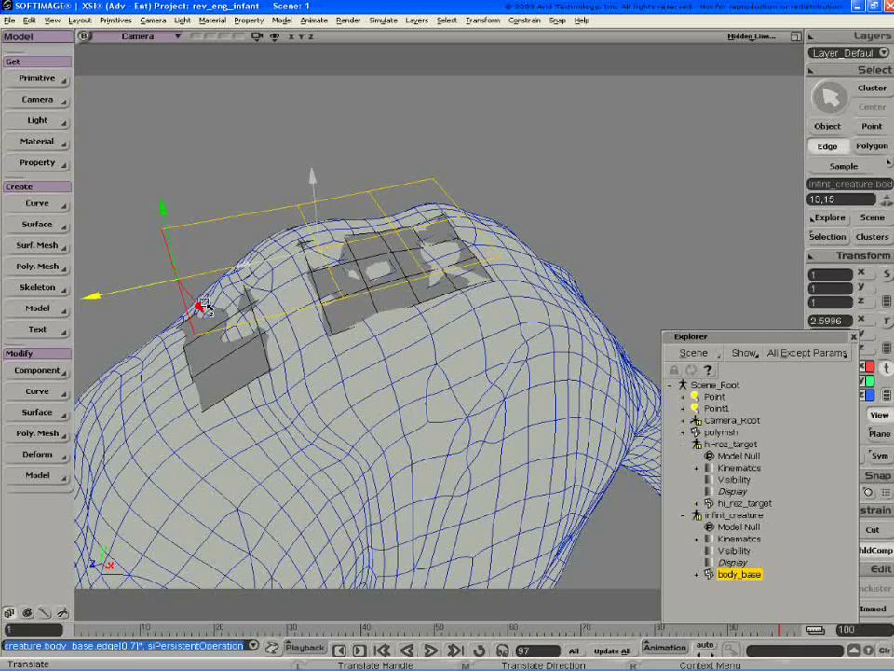
# - Reposition the extruded front edges of body_base forward and down to follow the slope of the creature's back
pyautogui.press('s')
pyautogui.moveTo(229, 344); pyautogui.dragTo(214, 166, button='right')
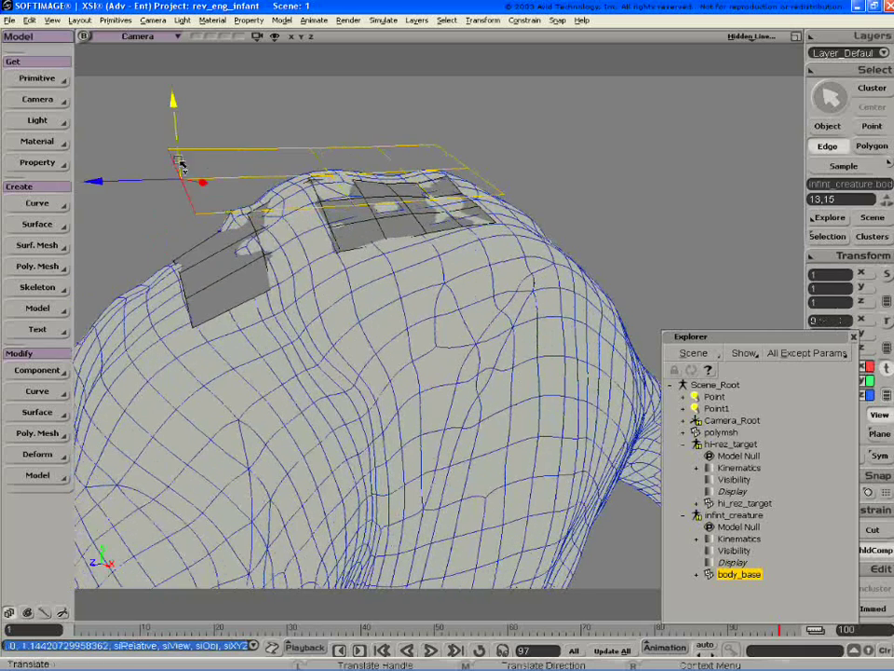
pyautogui.moveTo(180, 164); pyautogui.dragTo(127, 287)
pyautogui.press('s')
pyautogui.moveTo(346, 238); pyautogui.dragTo(343, 211, button='right')
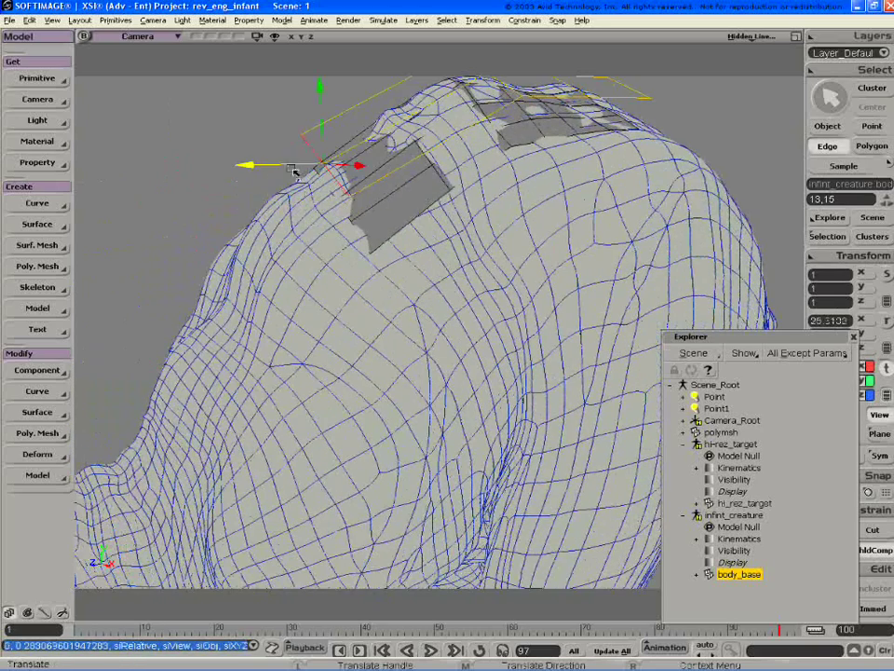
pyautogui.moveTo(292, 168); pyautogui.dragTo(229, 214)
pyautogui.press('s')
pyautogui.moveTo(319, 246); pyautogui.dragTo(352, 240, button='right')
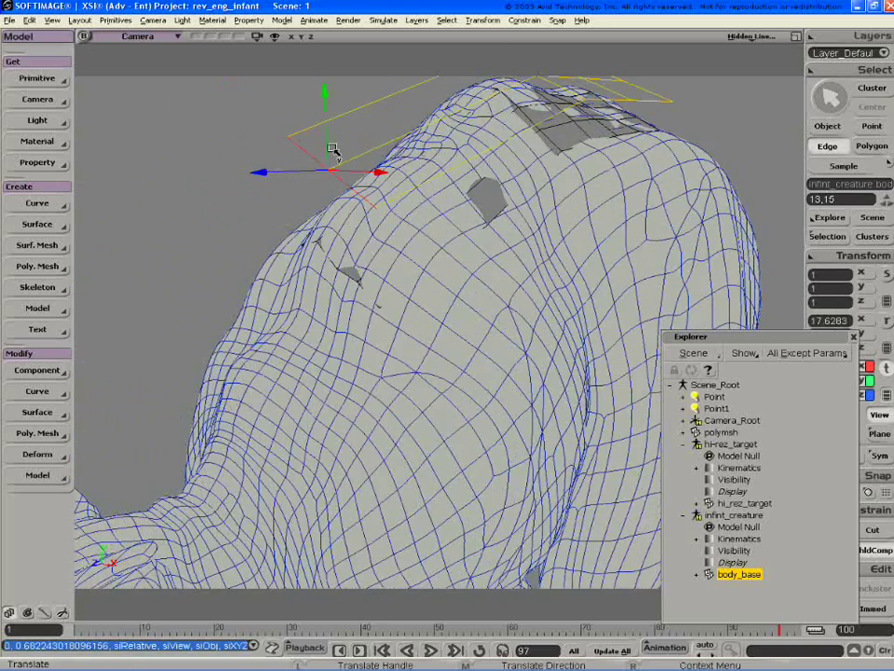
pyautogui.moveTo(328, 144); pyautogui.dragTo(331, 196)
pyautogui.press('s')
pyautogui.moveTo(335, 199); pyautogui.dragTo(391, 211, button='right')
# - Split a long edge of the extruded body_base section with Parallel Edge Loop enabled and the edge ratio at 78.975
pyautogui.press('space')
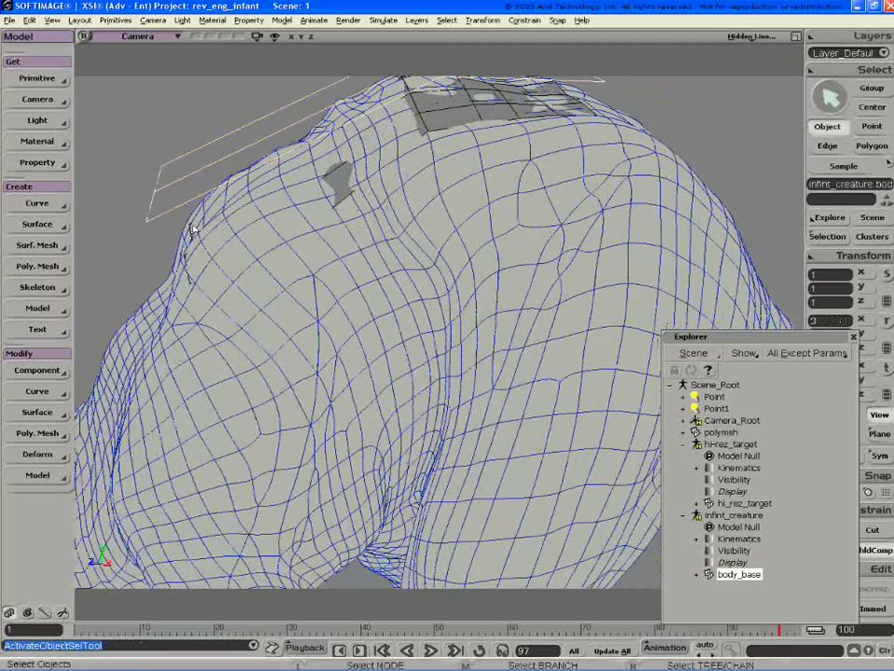
pyautogui.click(52, 438)
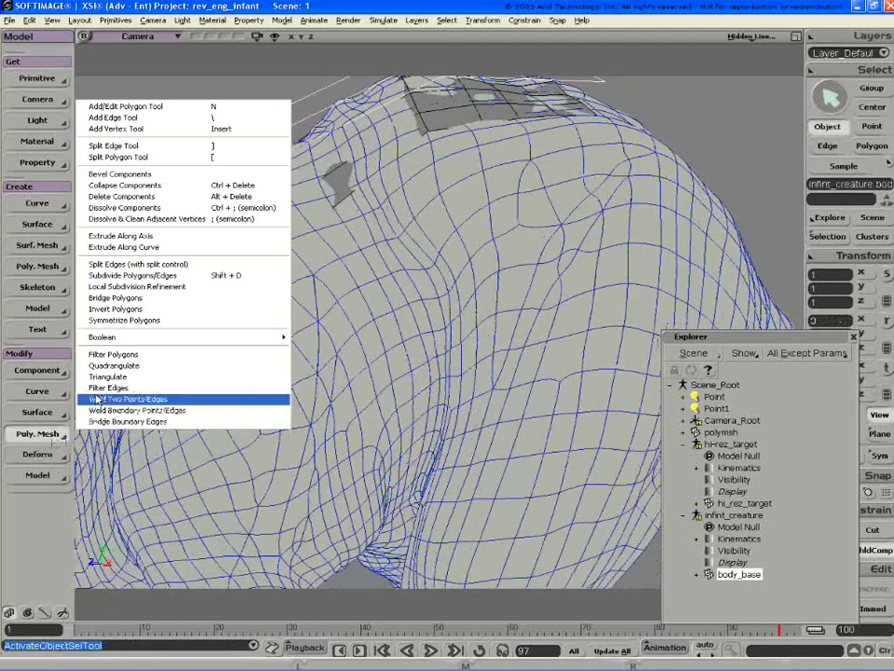
pyautogui.click(132, 264)
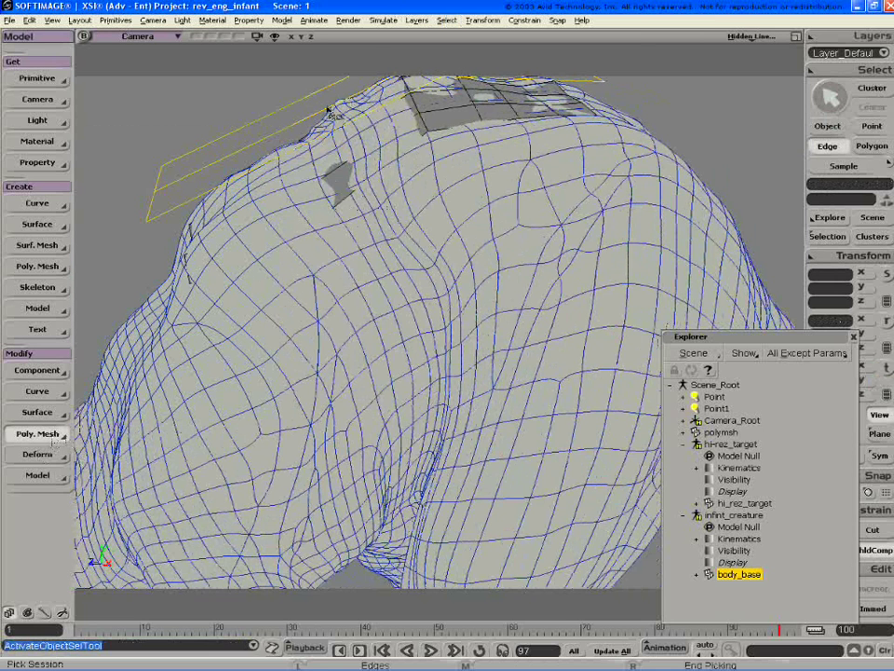
pyautogui.click(237, 84)
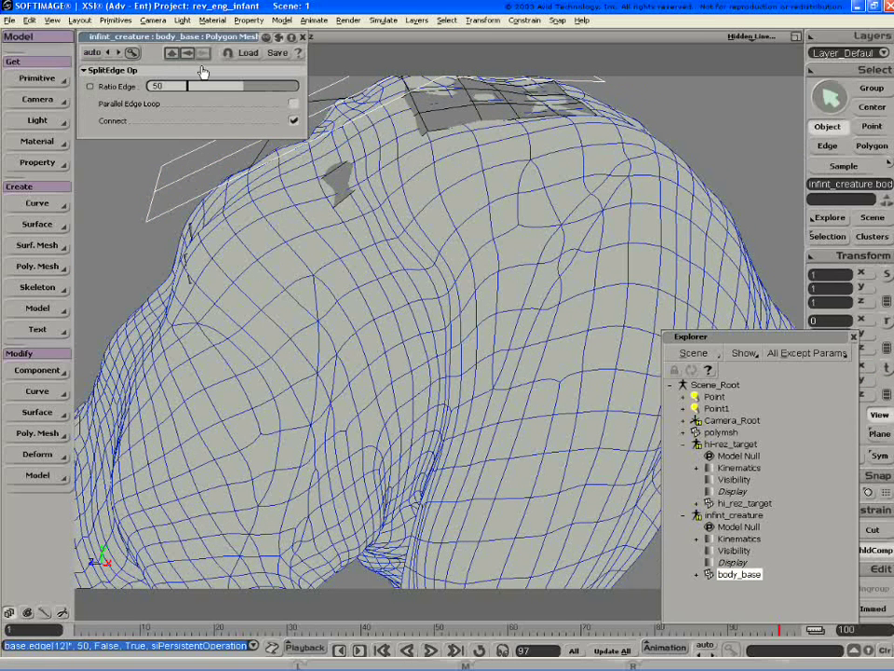
pyautogui.click(293, 104)
pyautogui.moveTo(188, 35); pyautogui.dragTo(614, 232)
pyautogui.moveTo(655, 286); pyautogui.dragTo(701, 284)
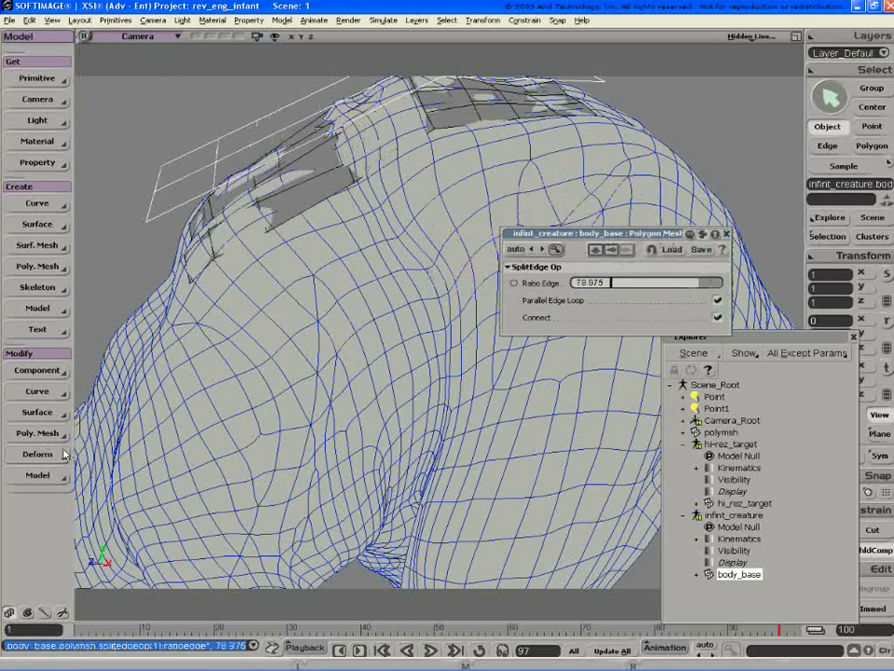
# - Split another long edge of body_base's extruded section with Parallel Edge Loop enabled and the edge ratio at 64.965
pyautogui.press('e')
pyautogui.click(325, 113)
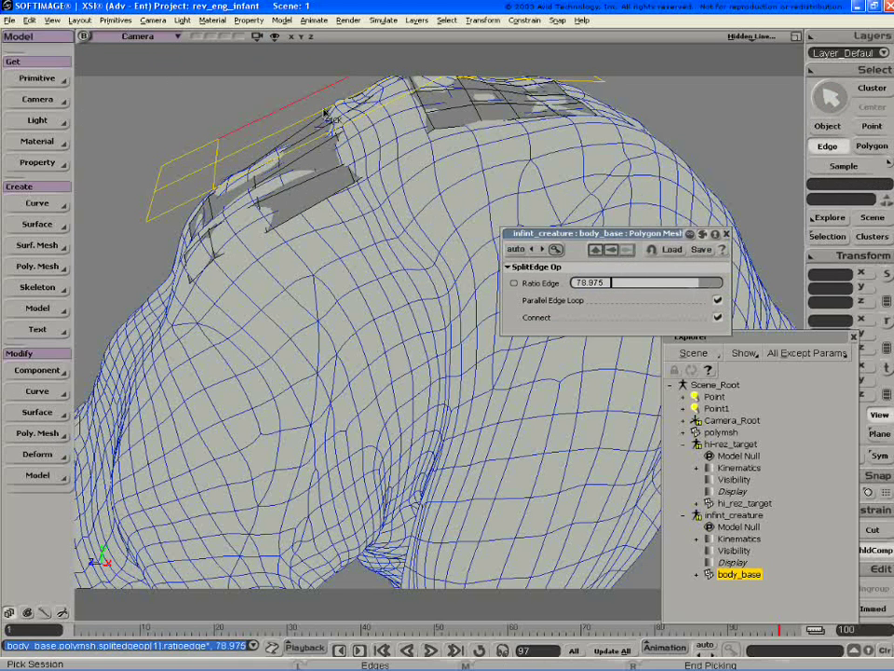
pyautogui.click(718, 300)
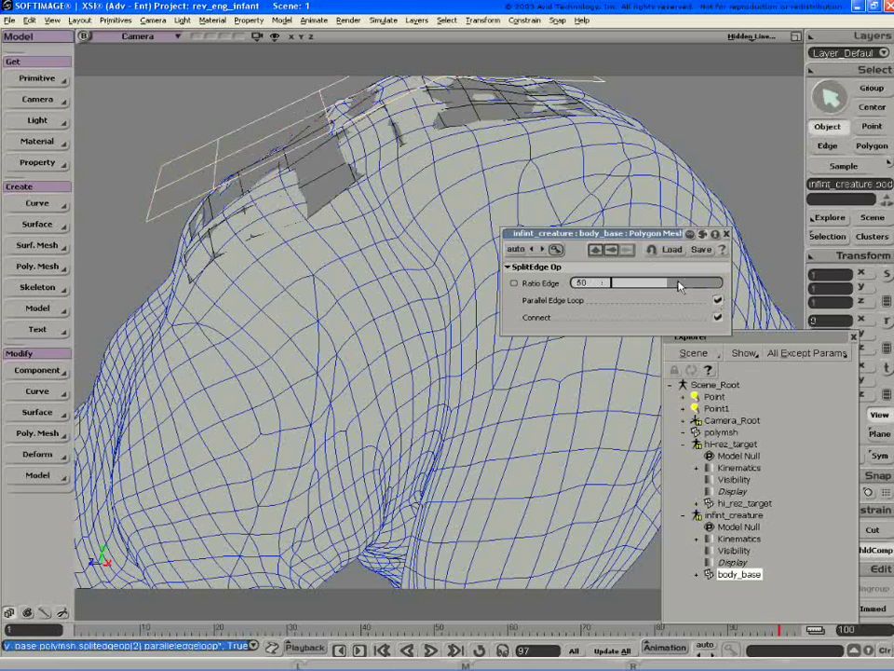
pyautogui.moveTo(674, 287); pyautogui.dragTo(686, 287)
# - Split the remaining long upper edge of body_base's extruded section at ratio 50 with Parallel Edge Loop enabled
pyautogui.press('s')
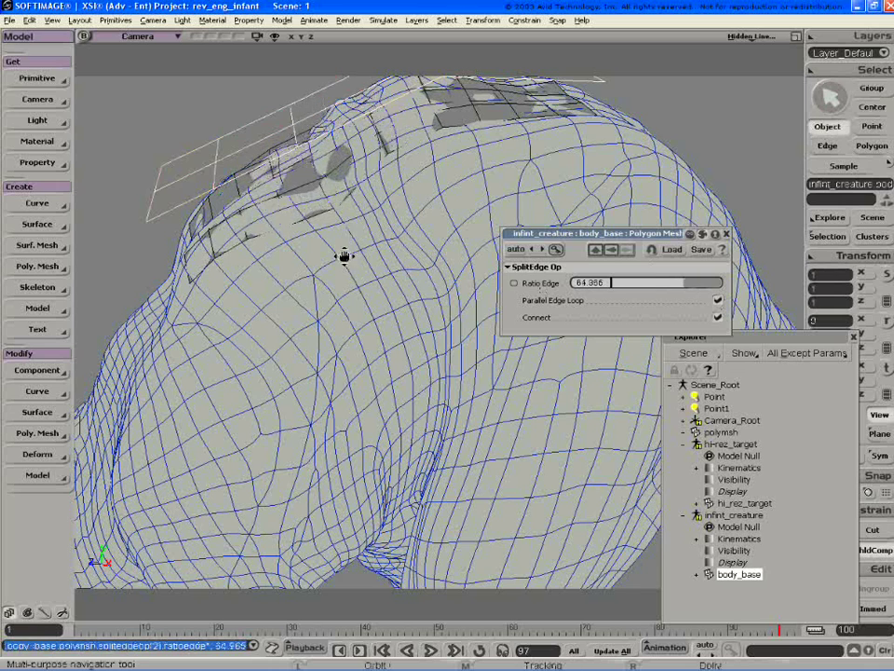
pyautogui.moveTo(344, 255); pyautogui.dragTo(335, 291)
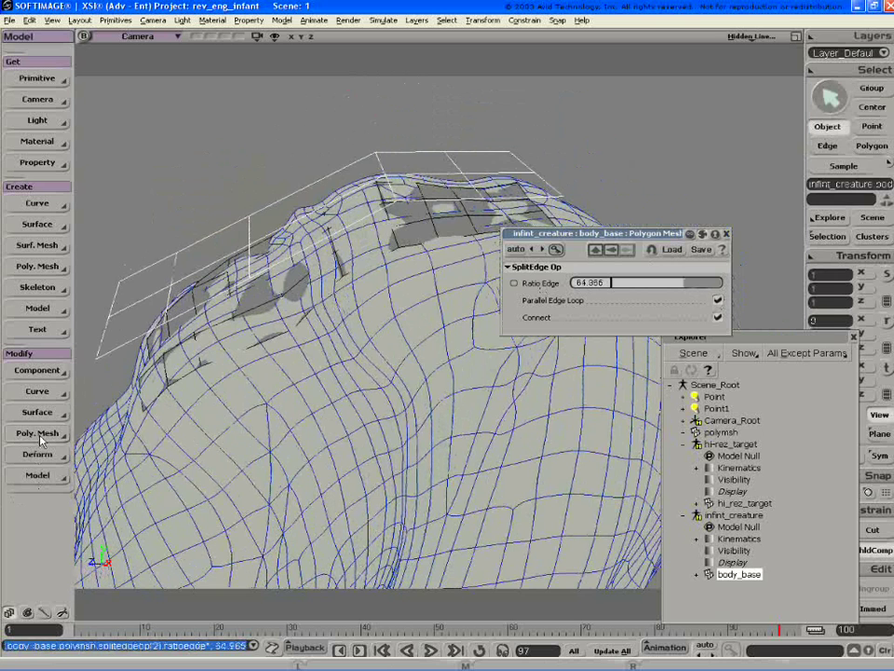
pyautogui.press('e')
pyautogui.click(314, 189)
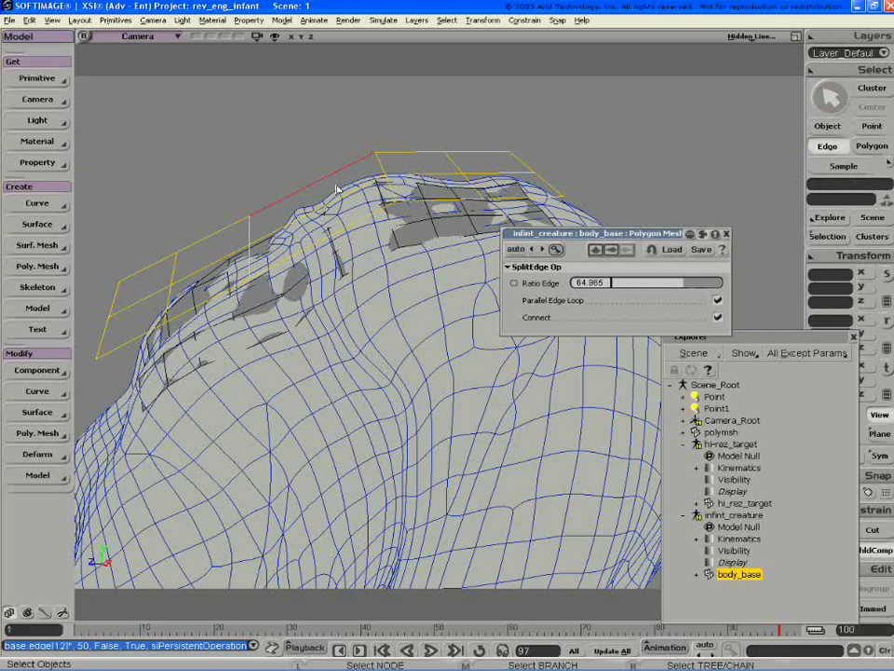
pyautogui.click(718, 300)
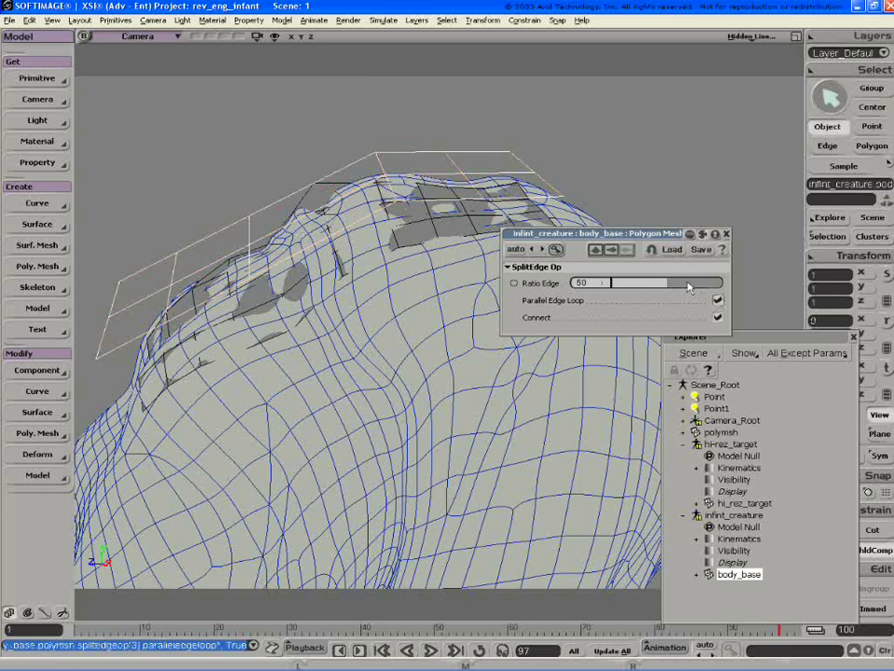
pyautogui.click(727, 235)
# - Move the front corner point on body_base's near side down and outward onto the creature's shoulder
pyautogui.press('s')
pyautogui.moveTo(241, 299); pyautogui.dragTo(320, 333)
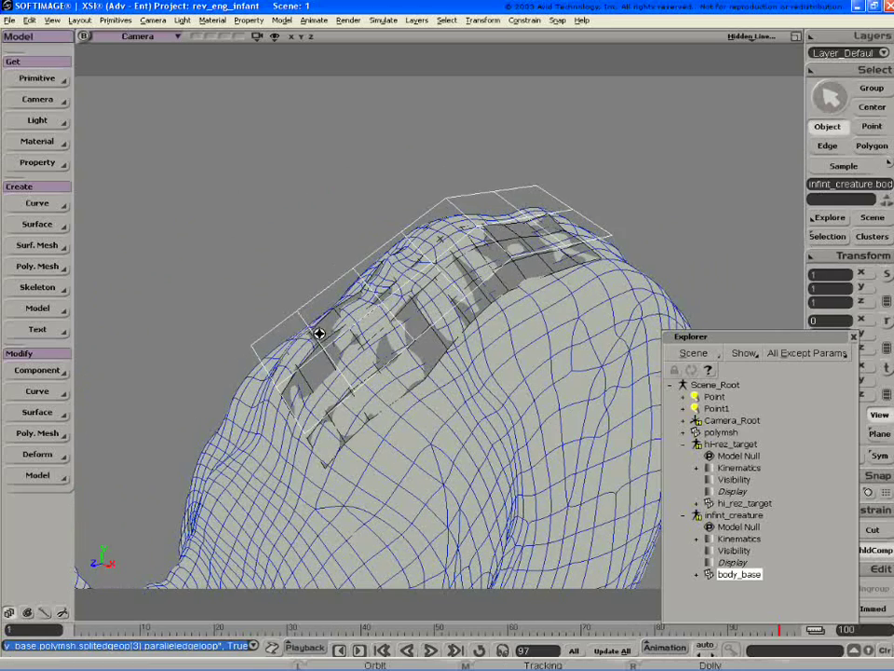
pyautogui.press('t')
pyautogui.moveTo(300, 425); pyautogui.dragTo(312, 440)
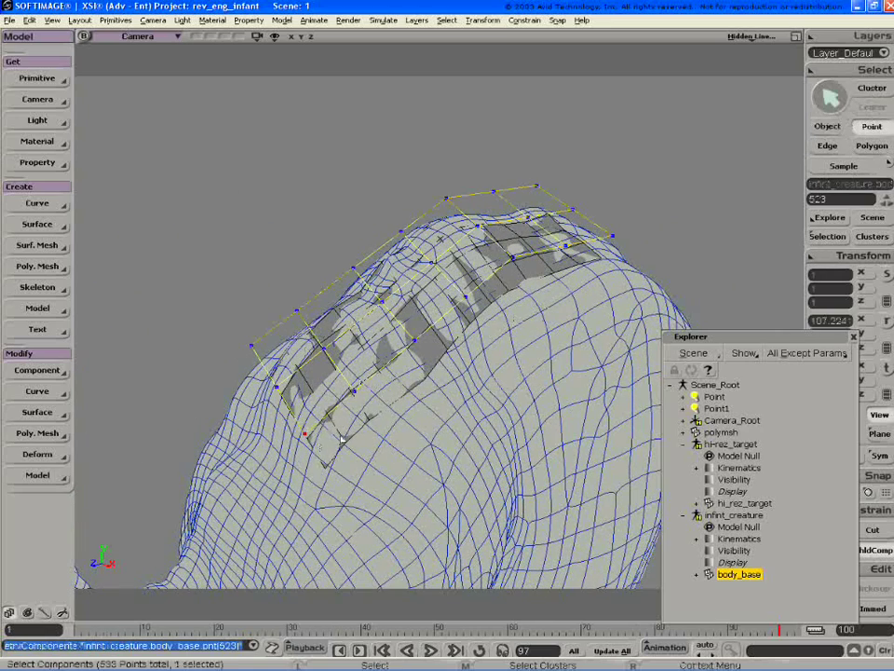
pyautogui.press('v')
pyautogui.press('s')
pyautogui.moveTo(379, 416); pyautogui.dragTo(423, 350)
pyautogui.press('v')
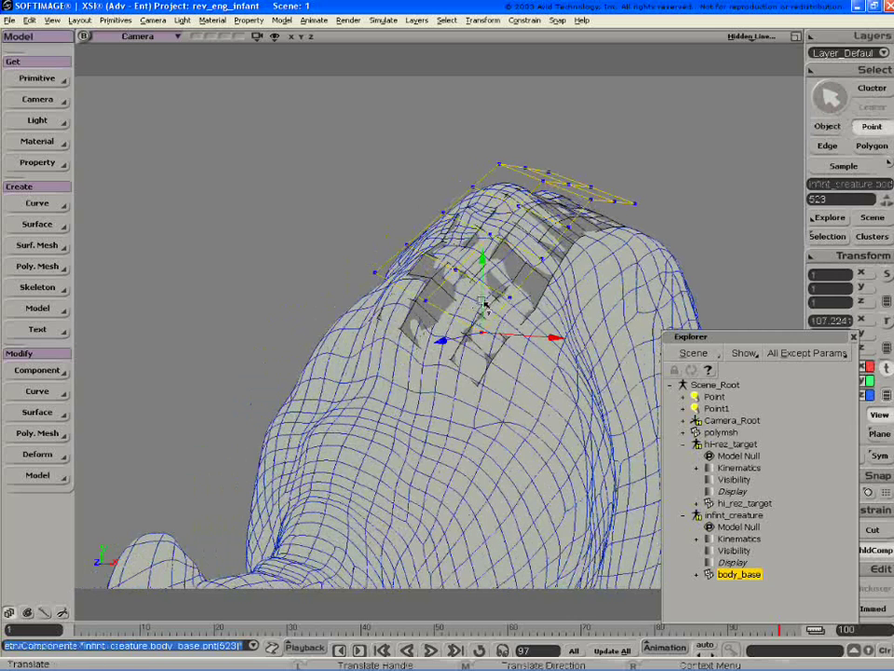
pyautogui.moveTo(487, 315); pyautogui.dragTo(515, 393)
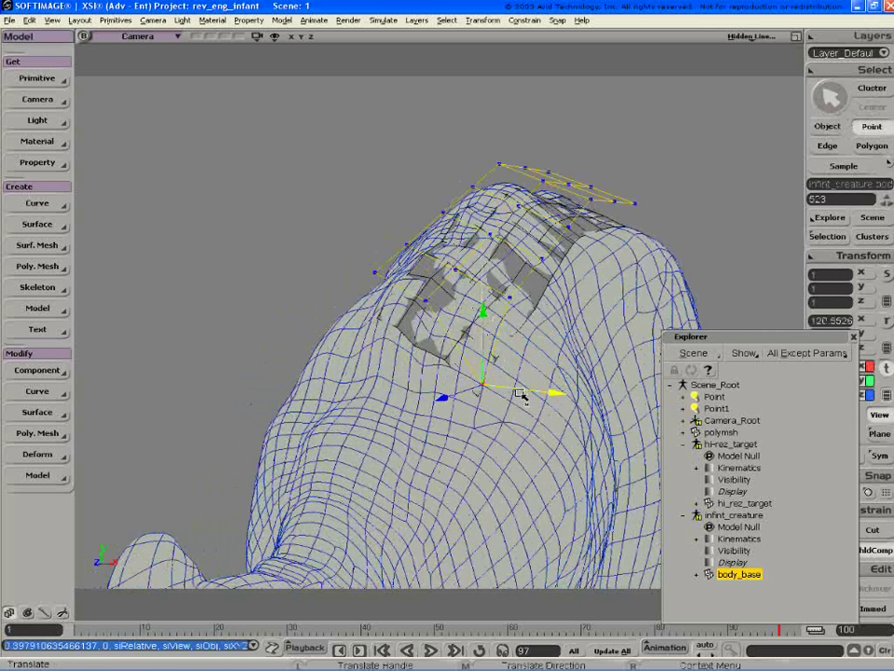
pyautogui.press('s')
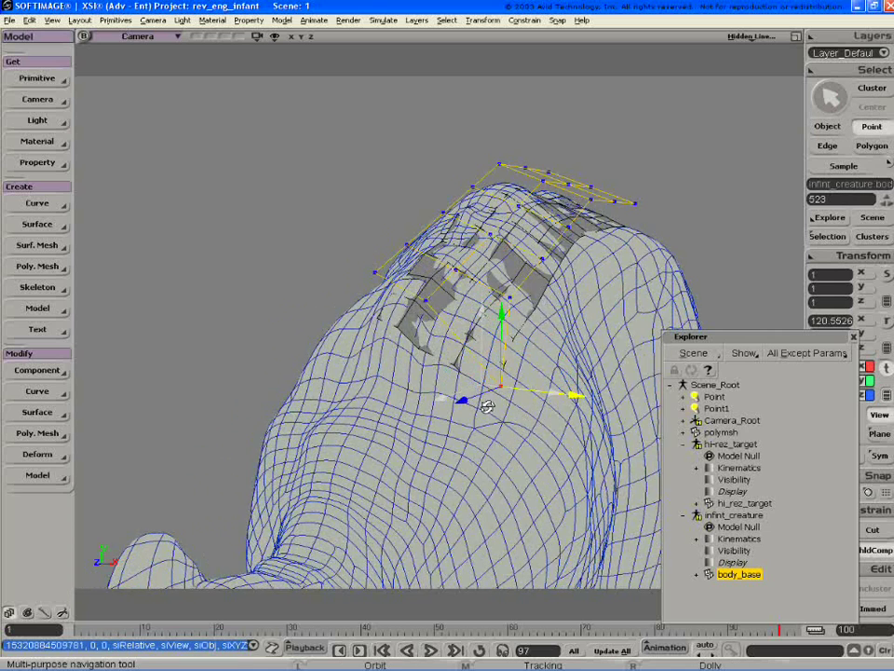
pyautogui.moveTo(536, 405); pyautogui.dragTo(478, 406)
pyautogui.press('v')
# - Move the rear side point of body_base's extruded section down and outward along the creature's flank
pyautogui.press('space')
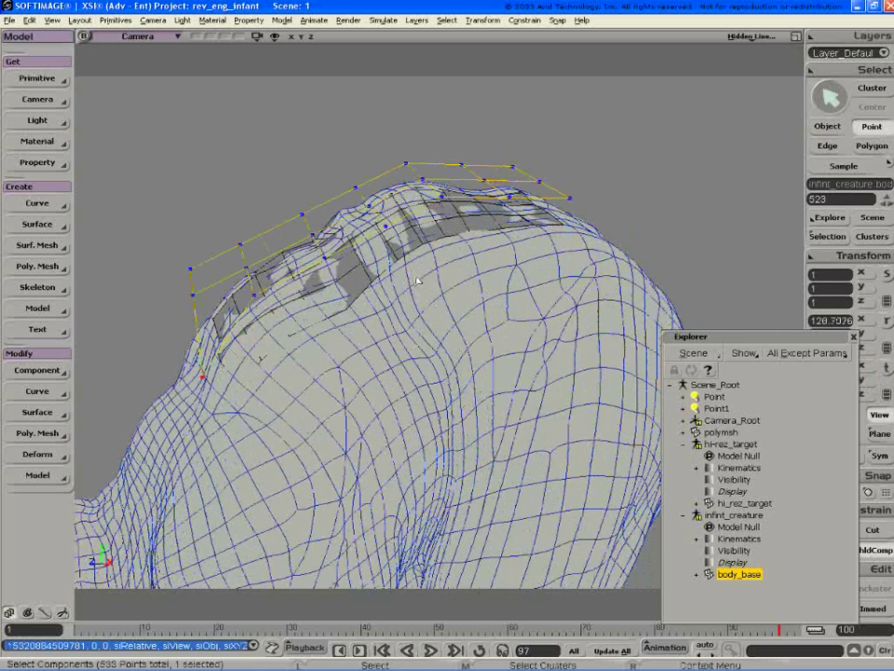
pyautogui.click(384, 225)
pyautogui.press('v')
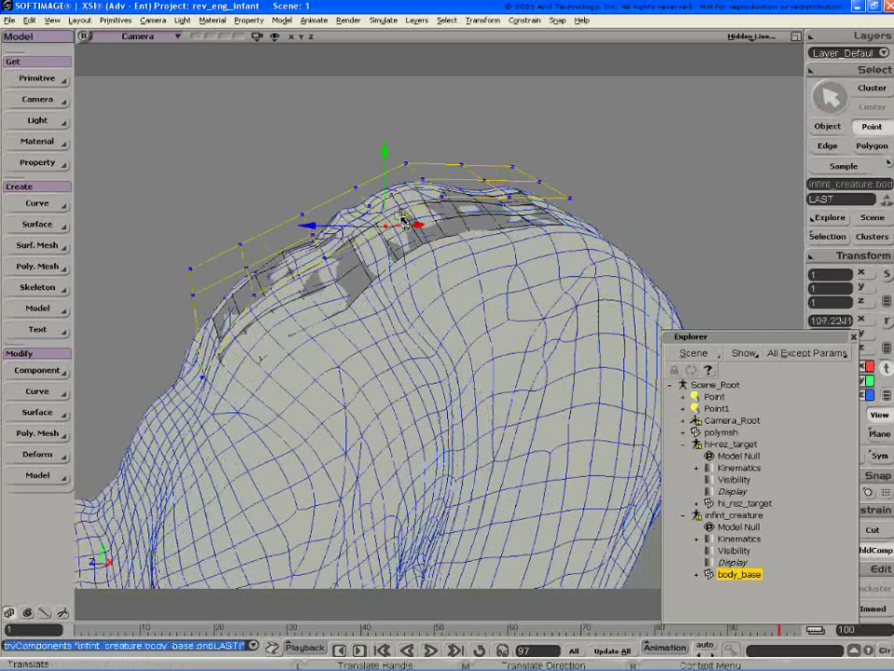
pyautogui.moveTo(389, 209); pyautogui.dragTo(410, 302)
pyautogui.press('s')
pyautogui.moveTo(413, 338); pyautogui.dragTo(557, 331, button='right')
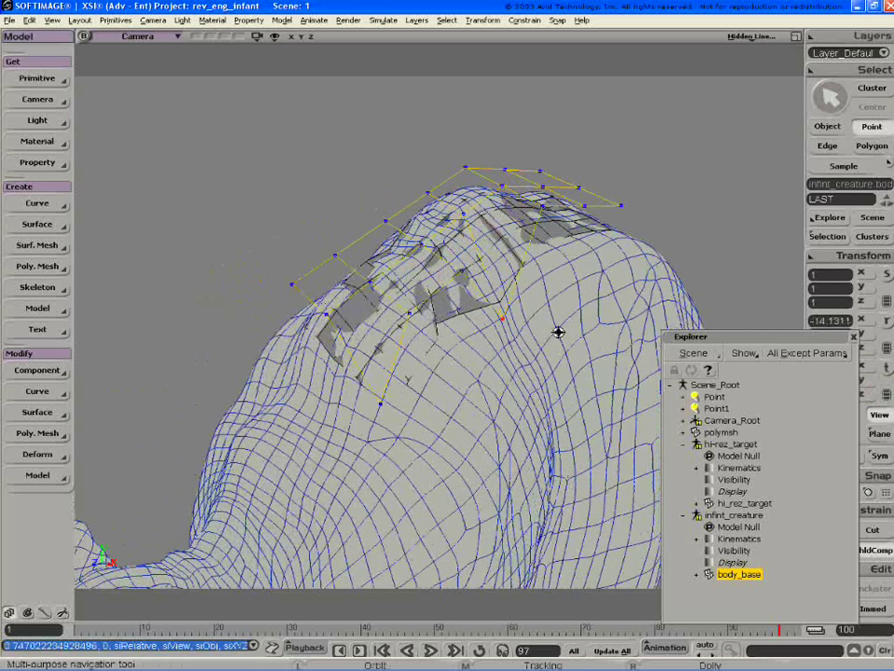
pyautogui.moveTo(543, 330); pyautogui.dragTo(596, 328)
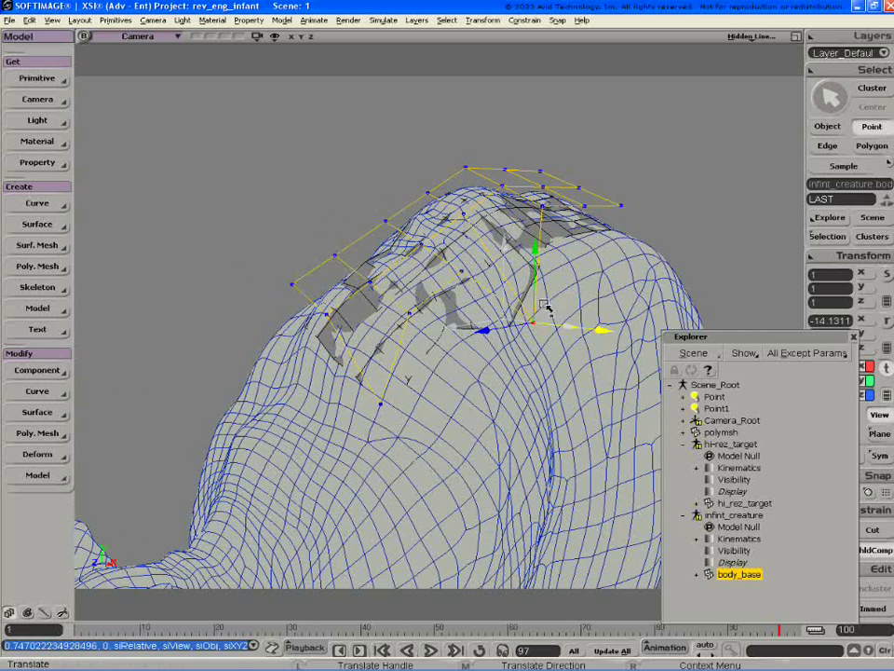
pyautogui.moveTo(541, 279); pyautogui.dragTo(522, 313)
# - Move the two side points between the lowered corner points of body_base down and outward to line up with them
pyautogui.press('space')
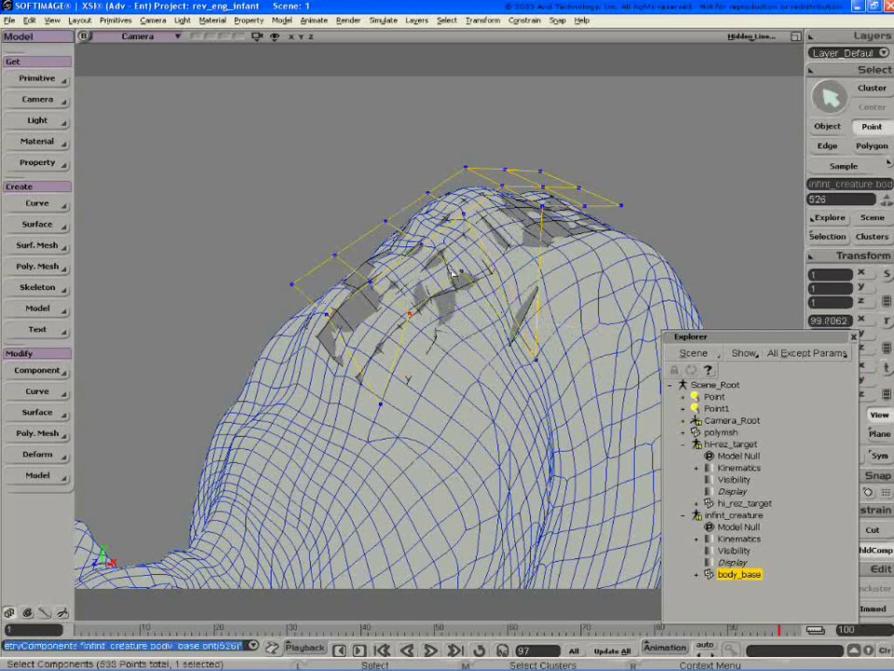
pyautogui.keyDown('shift'); pyautogui.moveTo(451, 266); pyautogui.dragTo(469, 283); pyautogui.keyUp('shift')
pyautogui.press('v')
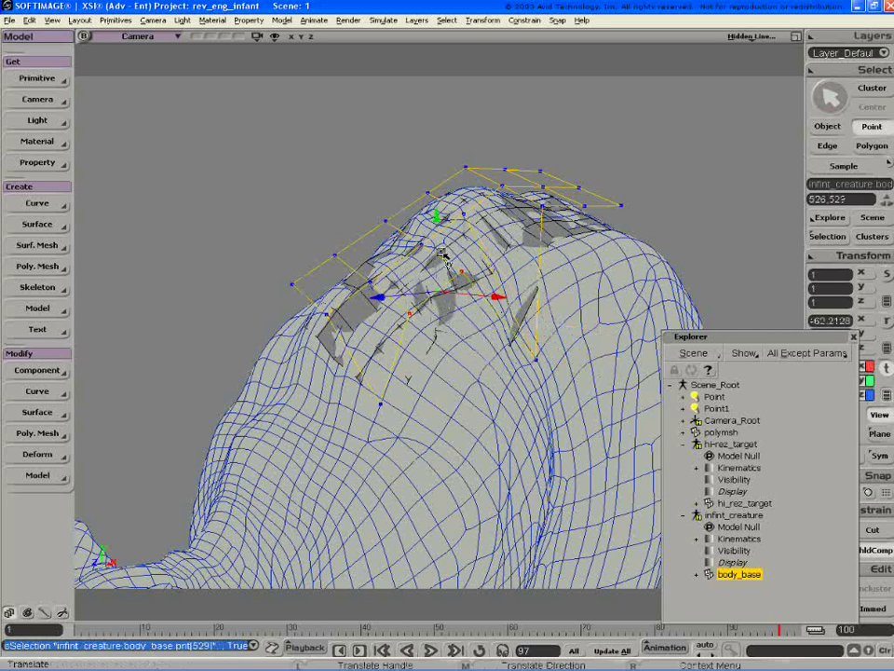
pyautogui.moveTo(438, 250); pyautogui.dragTo(473, 363)
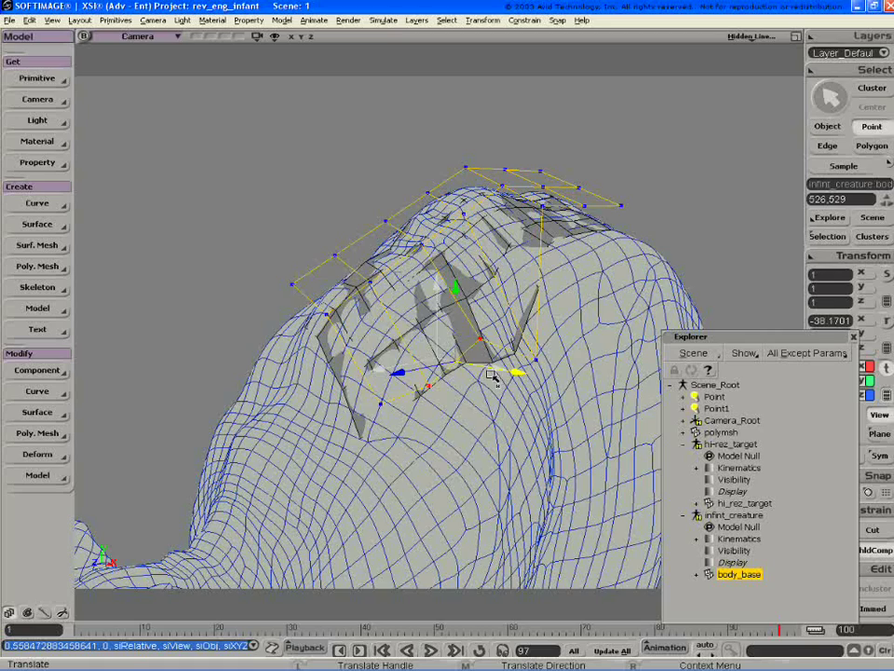
pyautogui.press('s')
pyautogui.moveTo(491, 372); pyautogui.dragTo(510, 324)
pyautogui.press('v')
pyautogui.moveTo(292, 261); pyautogui.dragTo(276, 327)
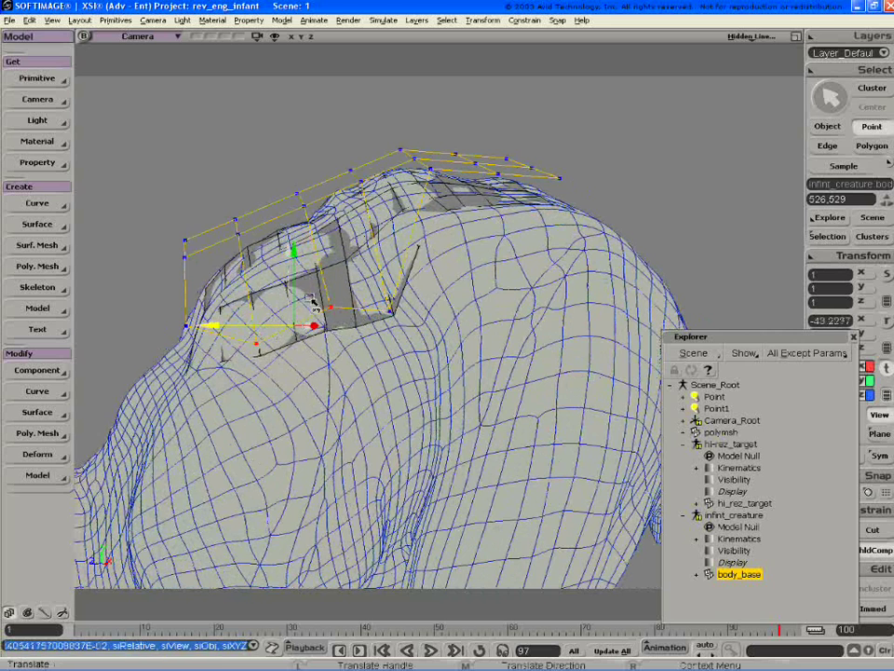
# - Lower the rear one of the two middle side points of body_base to even out the side border
pyautogui.press('t')
pyautogui.click(327, 291)
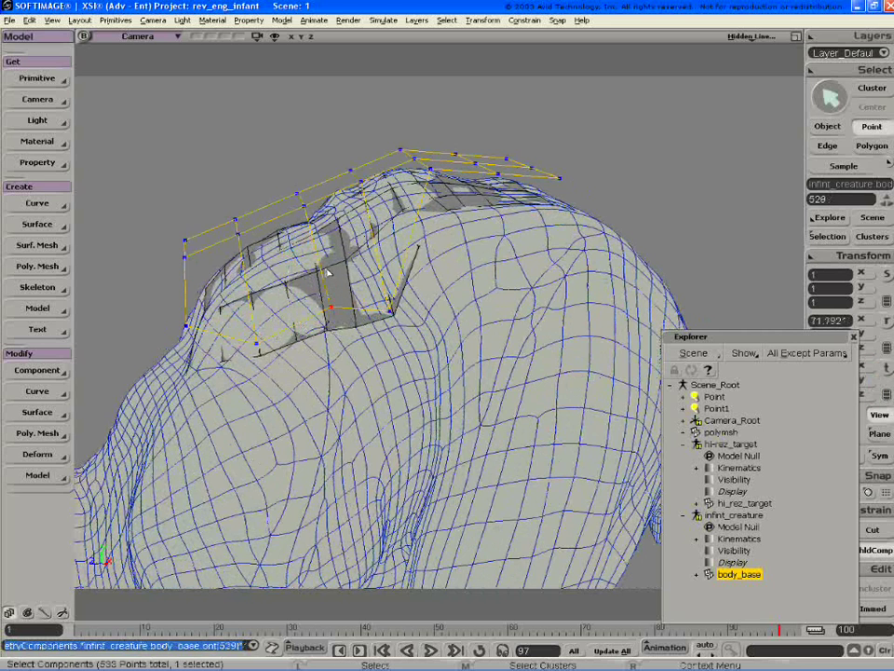
pyautogui.press('v')
pyautogui.moveTo(334, 284); pyautogui.dragTo(330, 309)
# - Move the three side points on the rear section of body_base outward and down over the creature's hip
pyautogui.press('space')
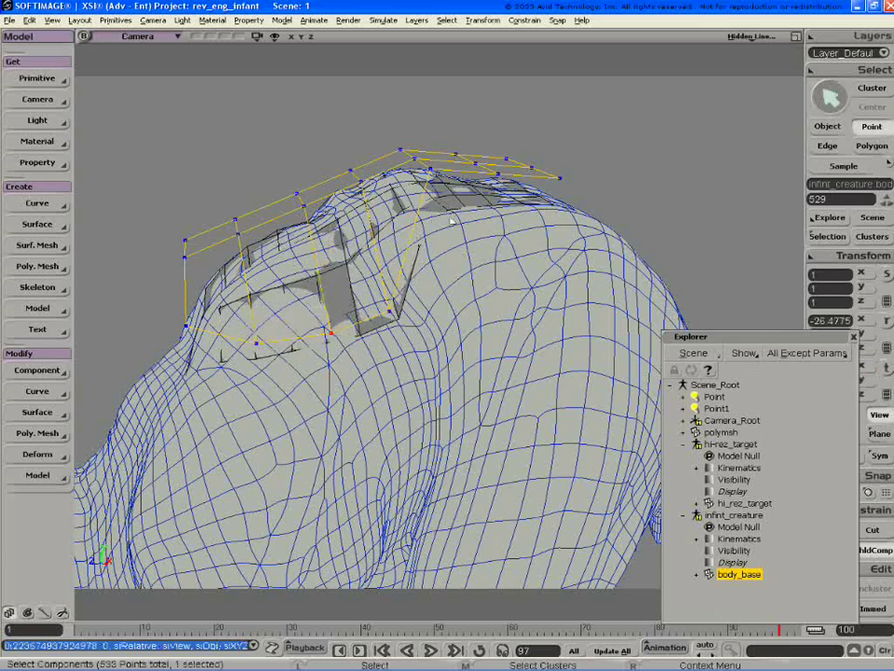
pyautogui.moveTo(451, 220); pyautogui.dragTo(335, 231, button='middle')
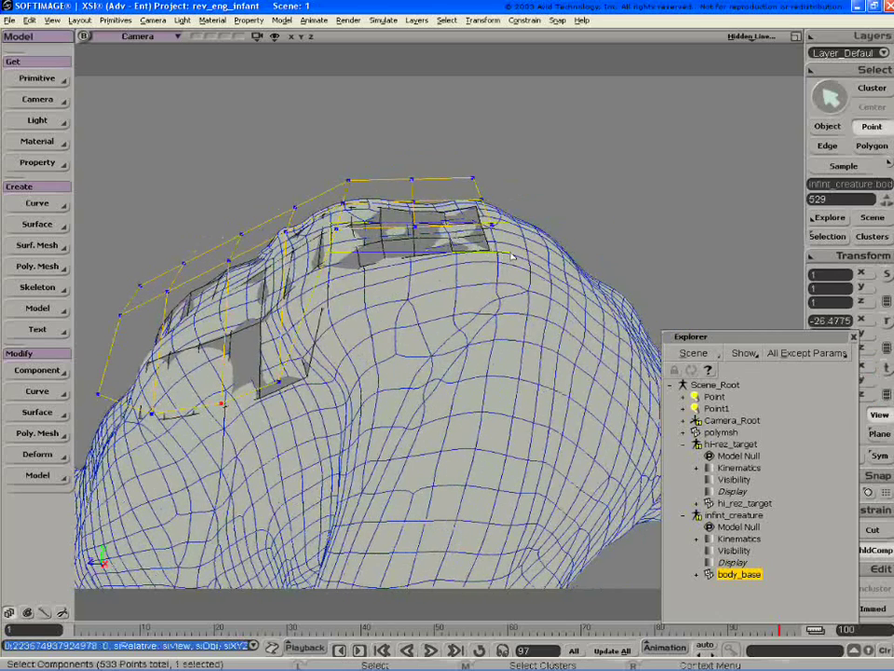
pyautogui.moveTo(510, 253); pyautogui.dragTo(512, 255)
pyautogui.press('v')
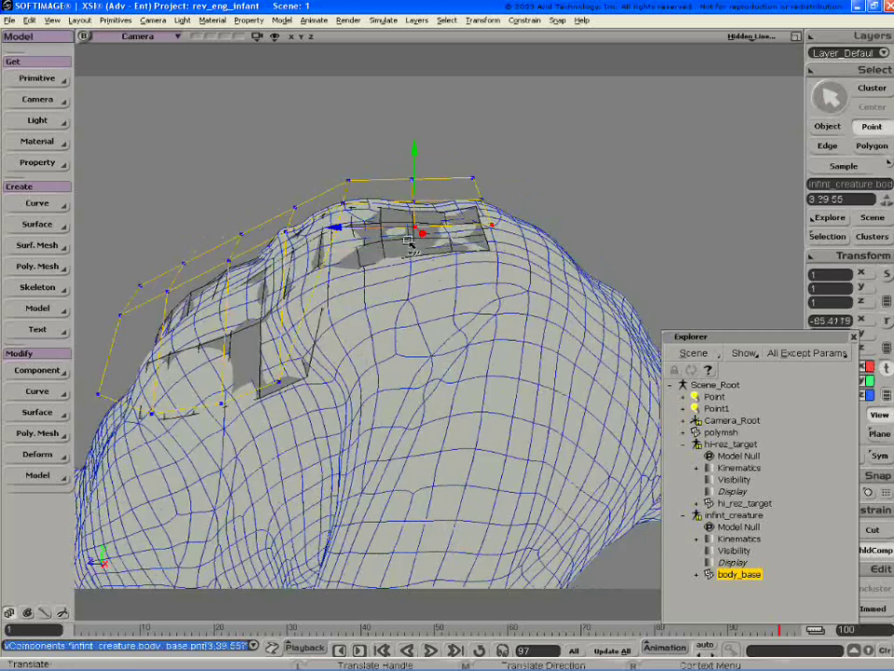
pyautogui.moveTo(407, 240); pyautogui.dragTo(445, 229, button='middle')
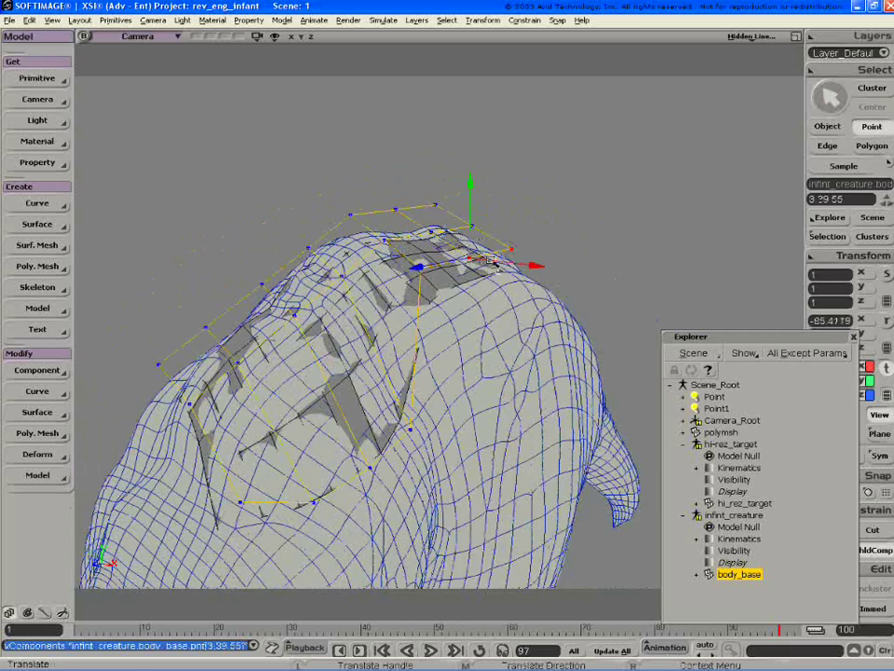
pyautogui.moveTo(513, 269); pyautogui.dragTo(557, 233)
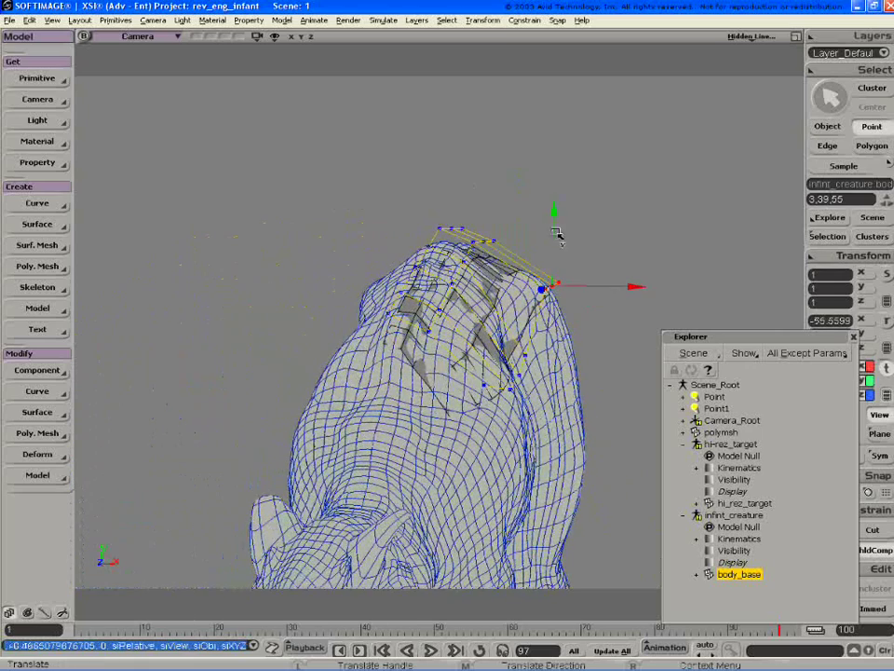
# - Split a crosswise side edge of body_base at ratio 50 with Parallel Edge Loop enabled to add a lengthwise loop
pyautogui.press('space')
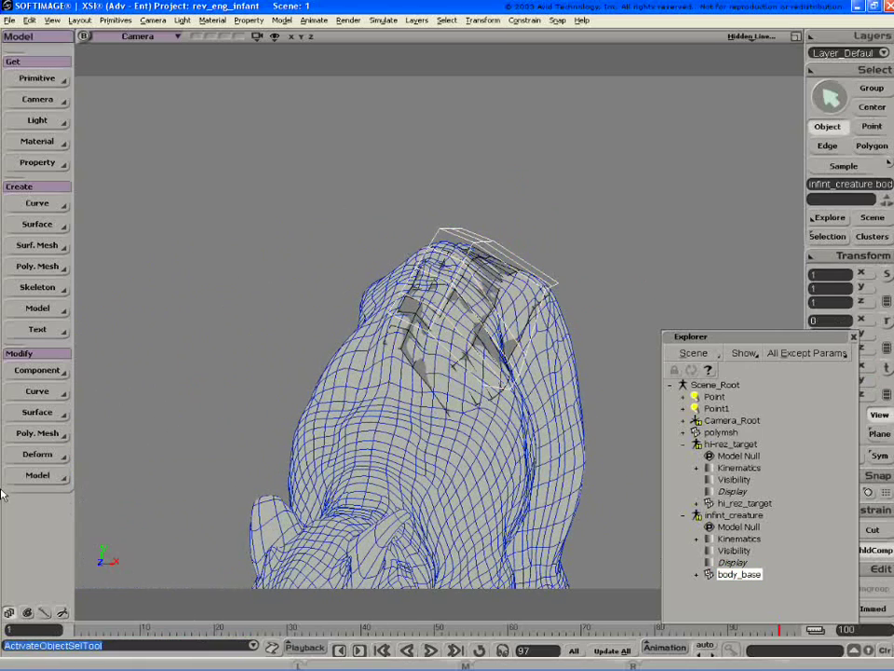
pyautogui.press('e')
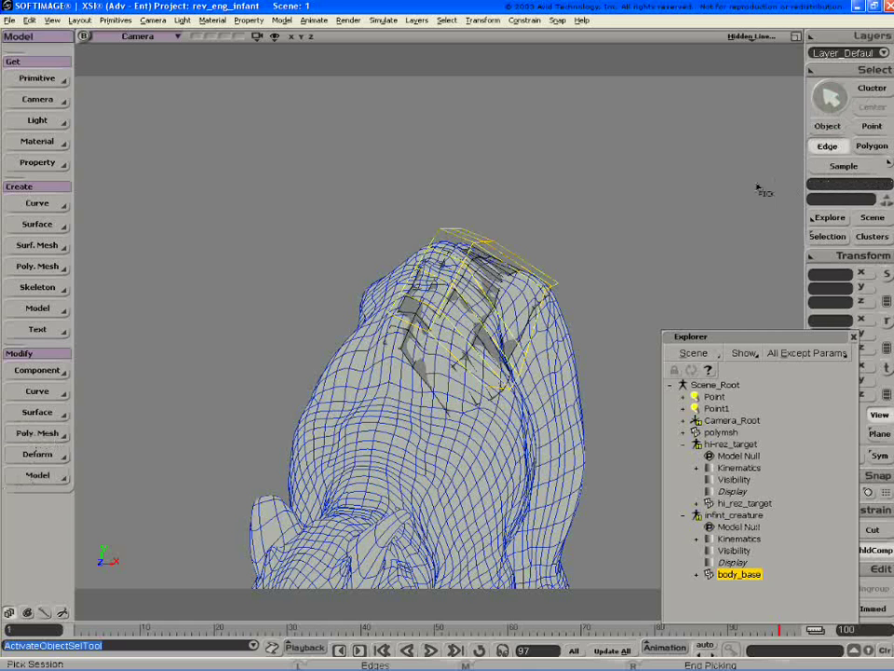
pyautogui.click(531, 268)
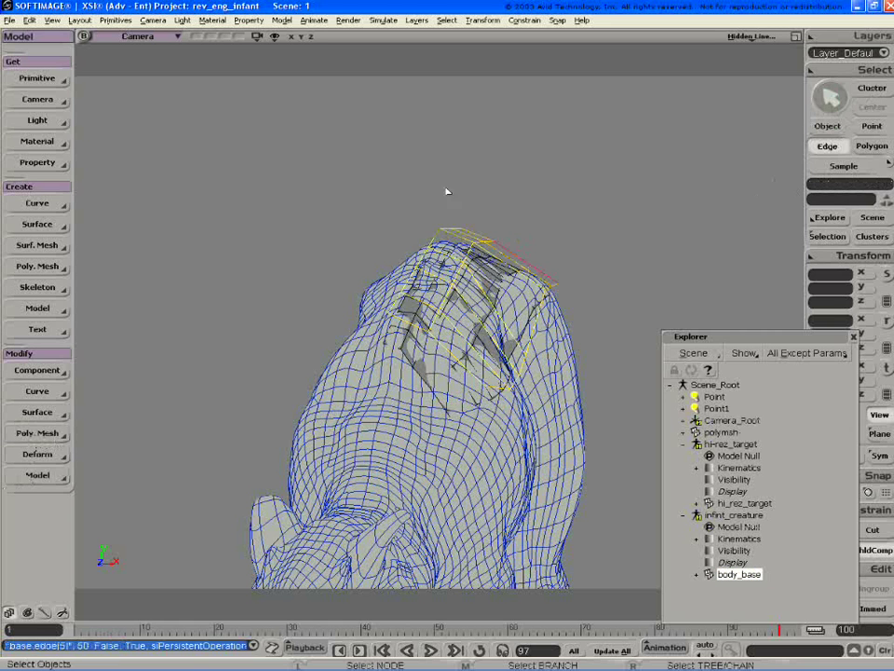
pyautogui.click(717, 301)
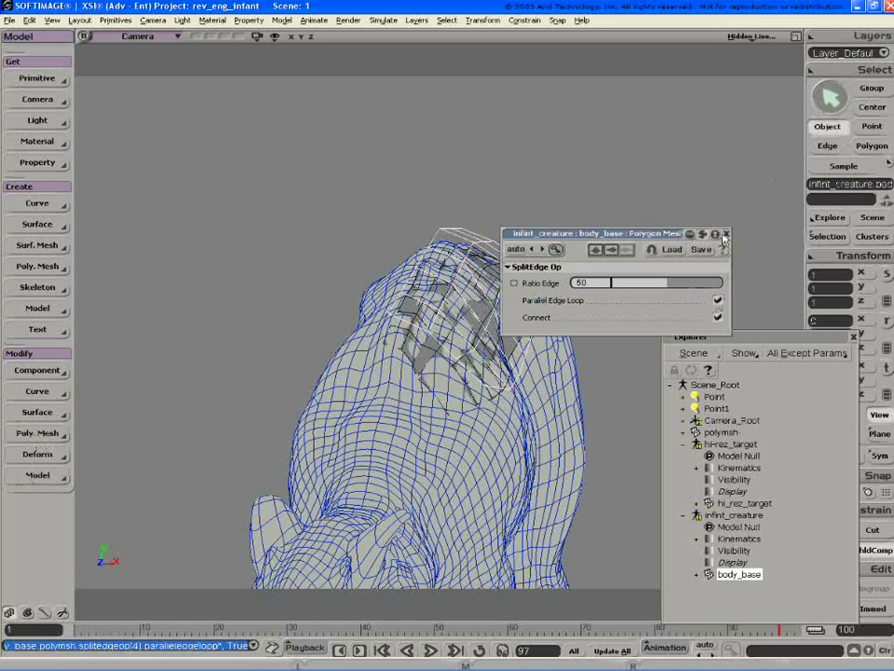
# - Extrude the two rear edges of body_base's near side border along axis, with the X, Y and Z directions all off
pyautogui.press('s')
pyautogui.moveTo(550, 347); pyautogui.dragTo(507, 309, button='right')
pyautogui.moveTo(507, 309); pyautogui.dragTo(542, 275)
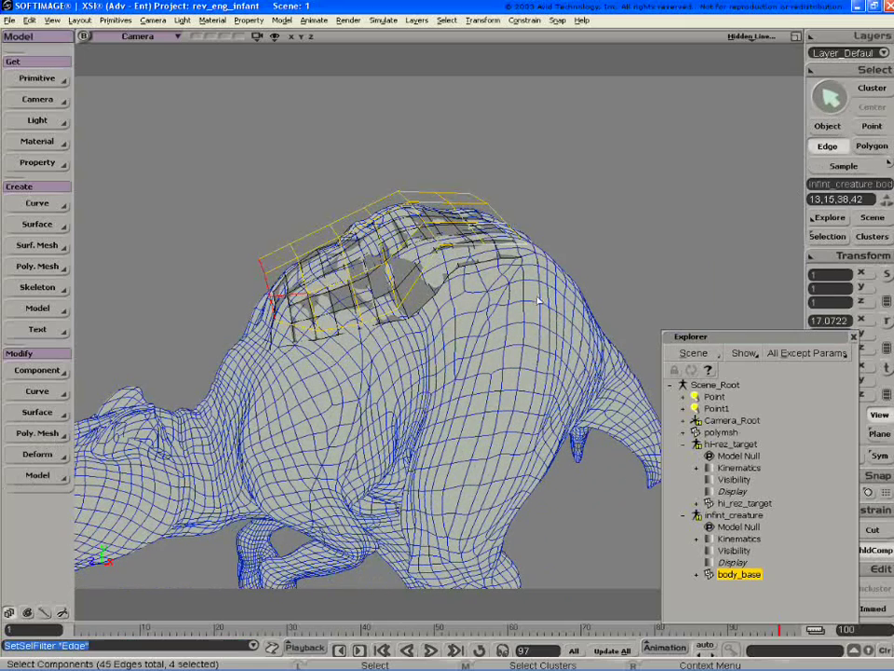
pyautogui.click(377, 327)
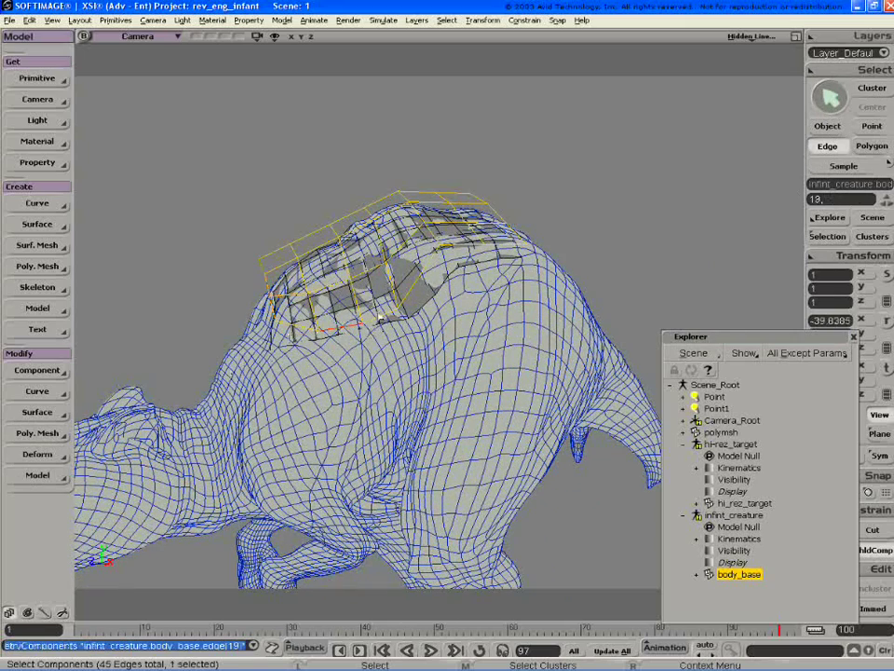
pyautogui.keyDown('shift'); pyautogui.click(382, 318); pyautogui.keyUp('shift')
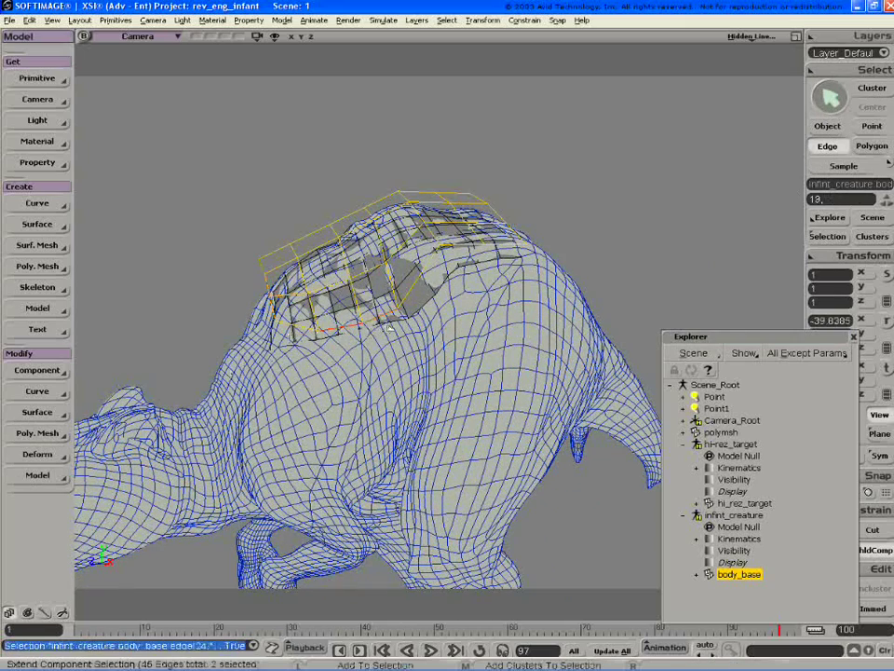
pyautogui.click(46, 431)
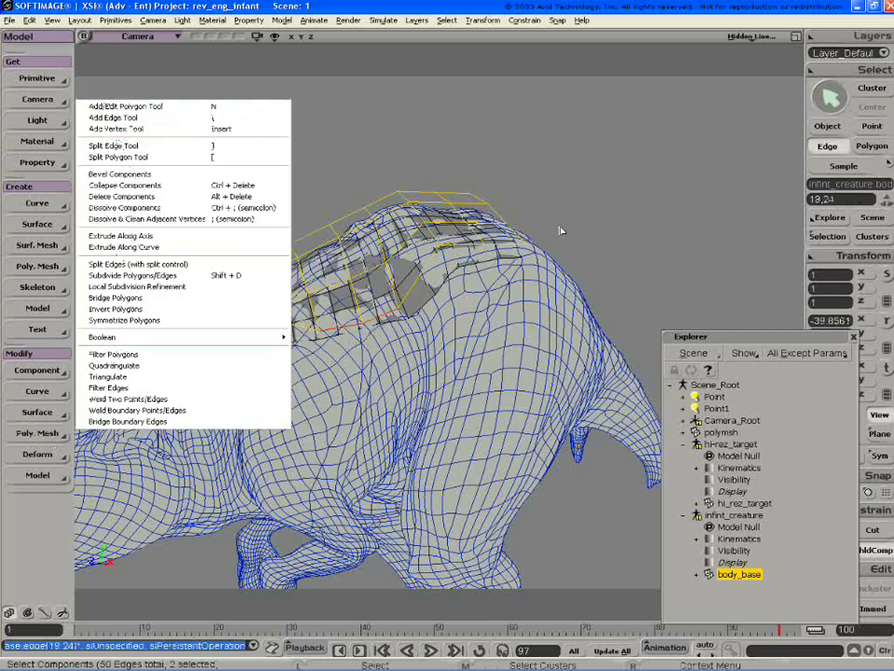
pyautogui.click(133, 235)
pyautogui.click(717, 312)
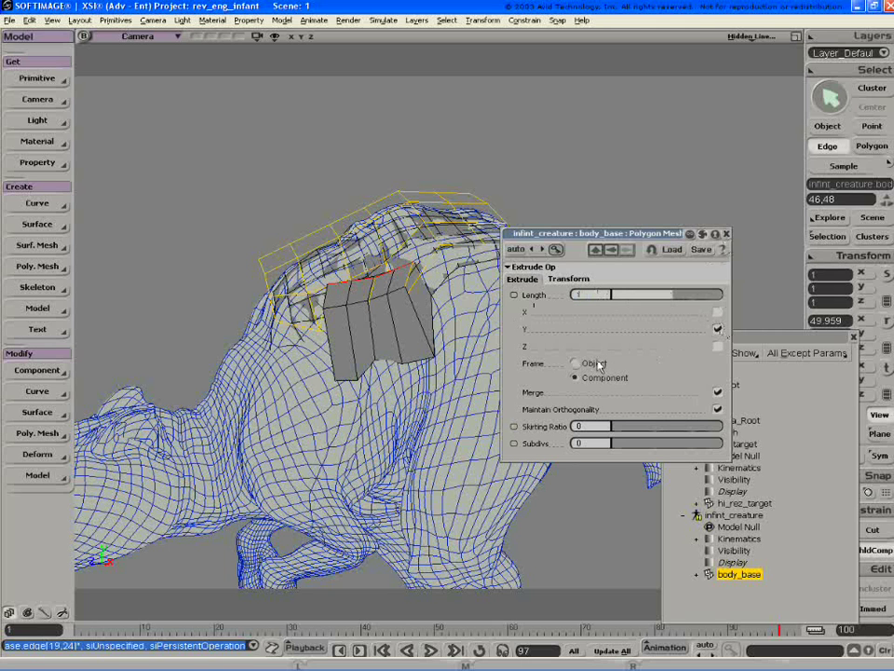
pyautogui.click(718, 329)
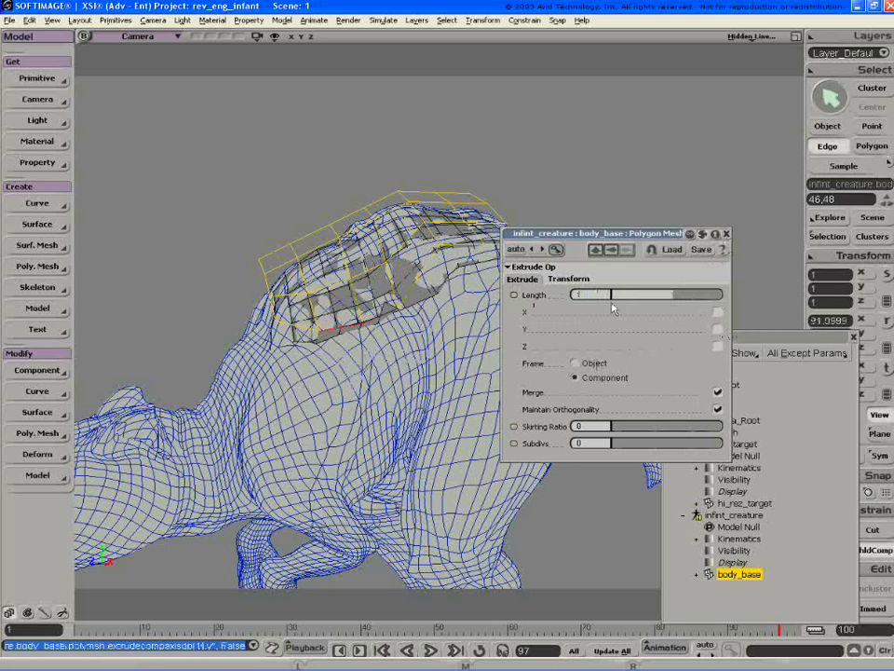
pyautogui.click(725, 232)
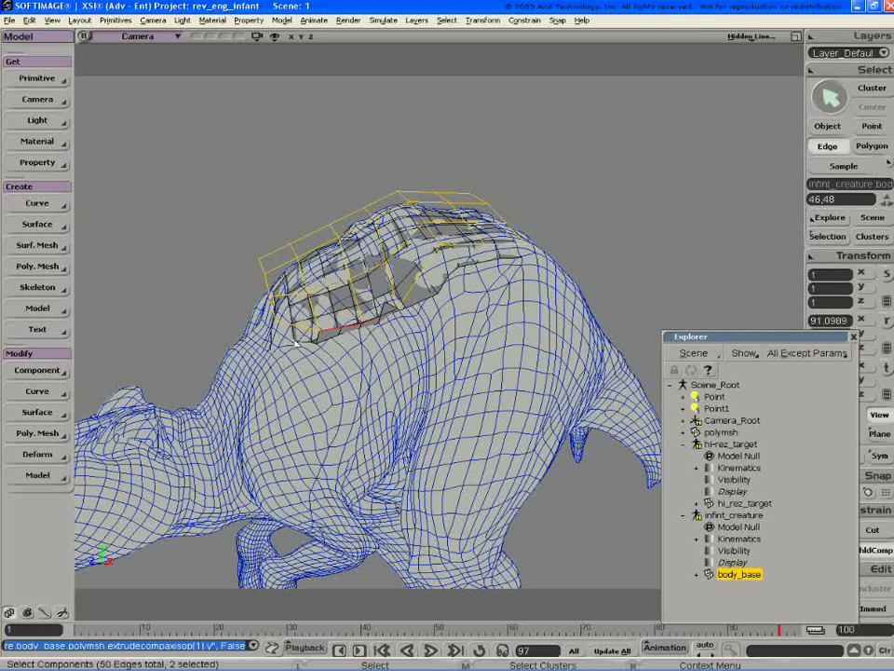
# - Move the extruded edges down and outward over the creature's flank, shifting them rearward to form a side flap
pyautogui.press('v')
pyautogui.moveTo(366, 304); pyautogui.dragTo(435, 365)
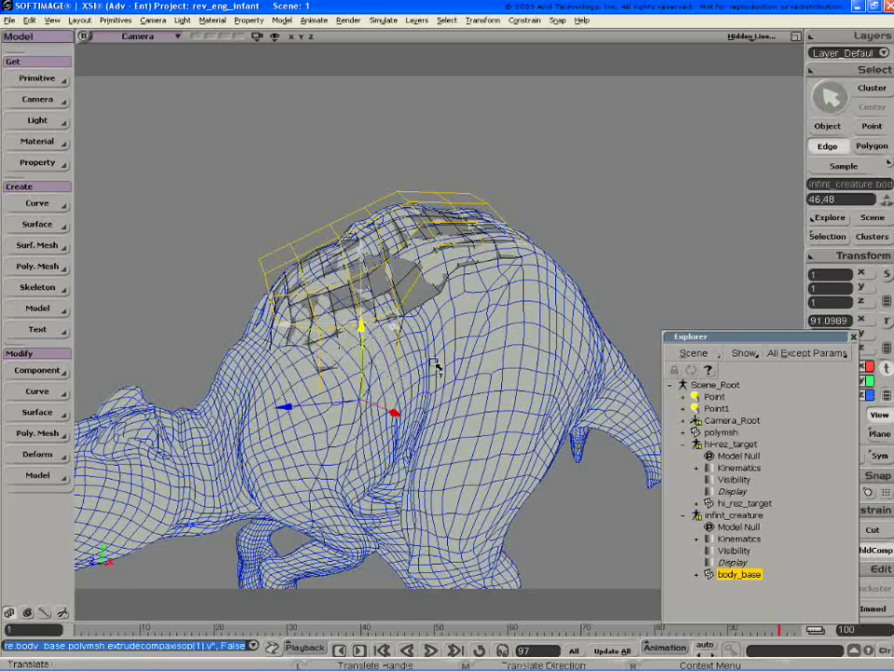
pyautogui.press('s')
pyautogui.moveTo(435, 365); pyautogui.dragTo(445, 364, button='right')
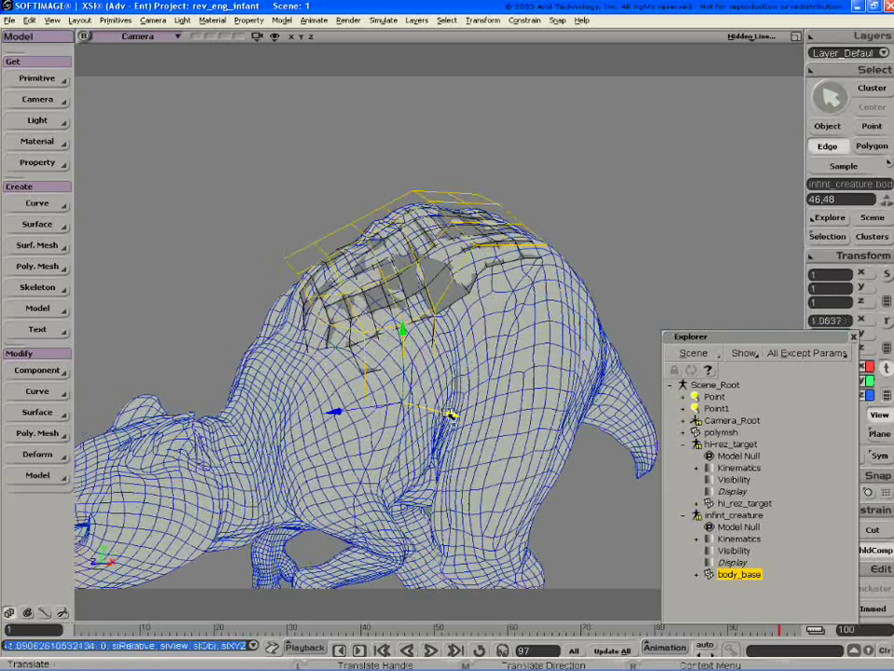
pyautogui.moveTo(451, 415); pyautogui.dragTo(470, 419)
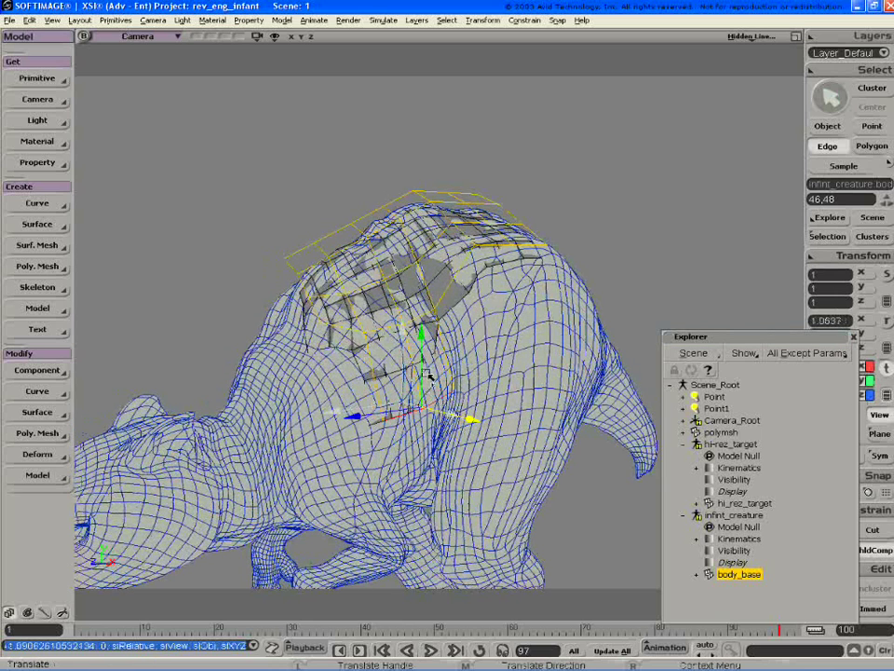
pyautogui.moveTo(425, 380); pyautogui.dragTo(427, 396)
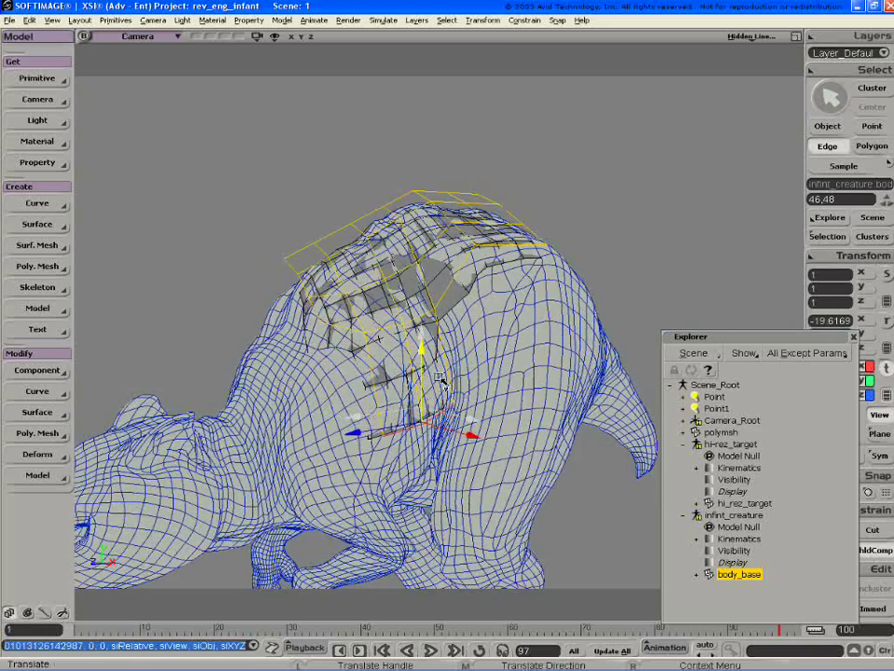
pyautogui.moveTo(440, 379); pyautogui.dragTo(331, 391, button='middle')
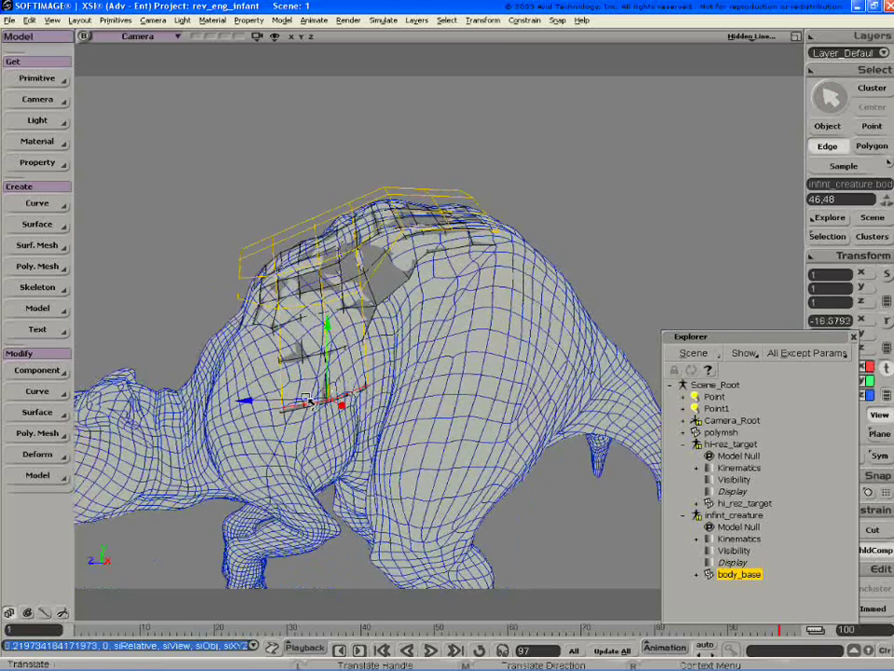
pyautogui.moveTo(306, 400); pyautogui.dragTo(351, 375)
# - Split the front edge of the new flap at ratio 50 with Parallel Edge Loop enabled, adding a loop across it
pyautogui.press('space')
pyautogui.click(58, 433)
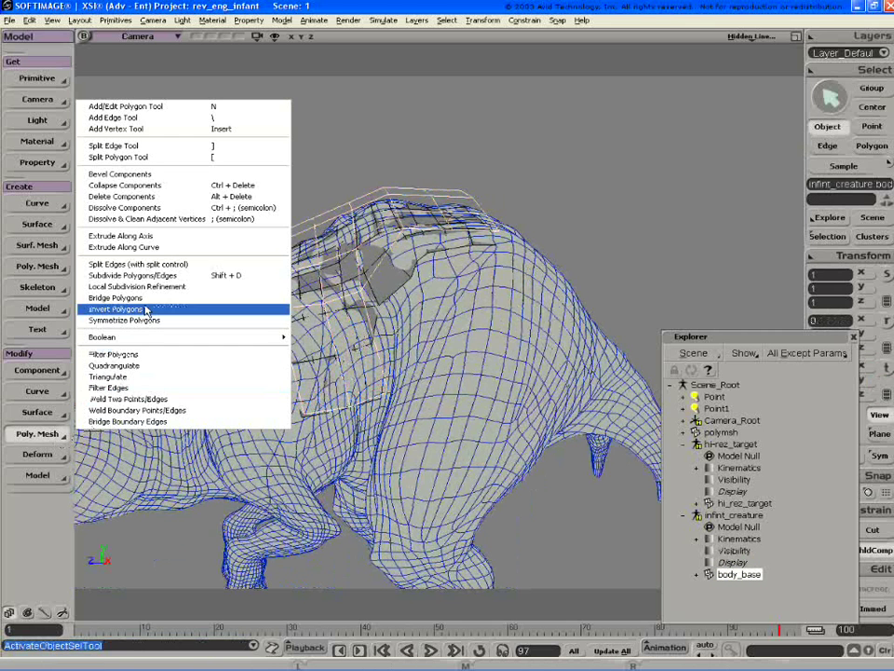
pyautogui.click(133, 267)
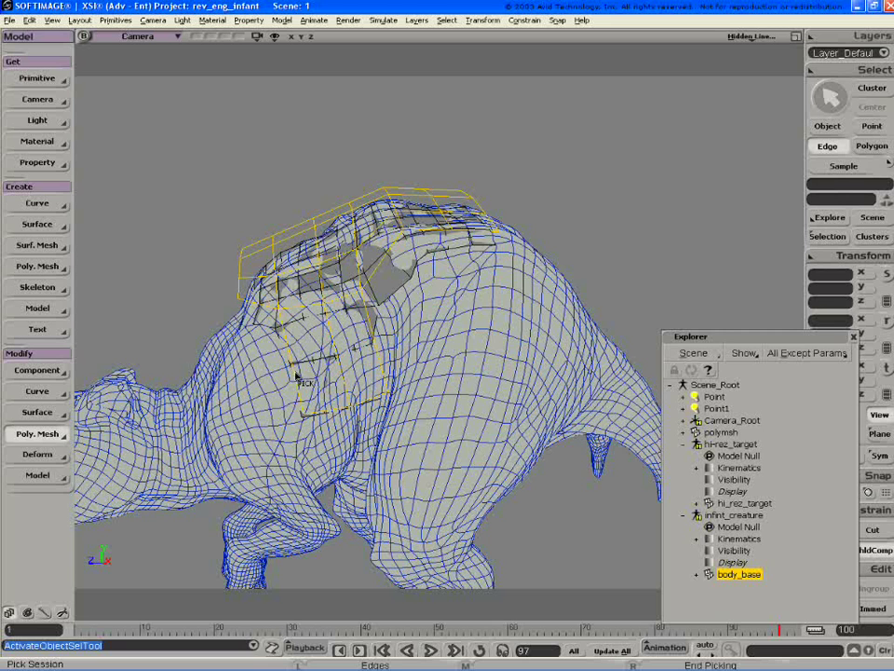
pyautogui.click(294, 370)
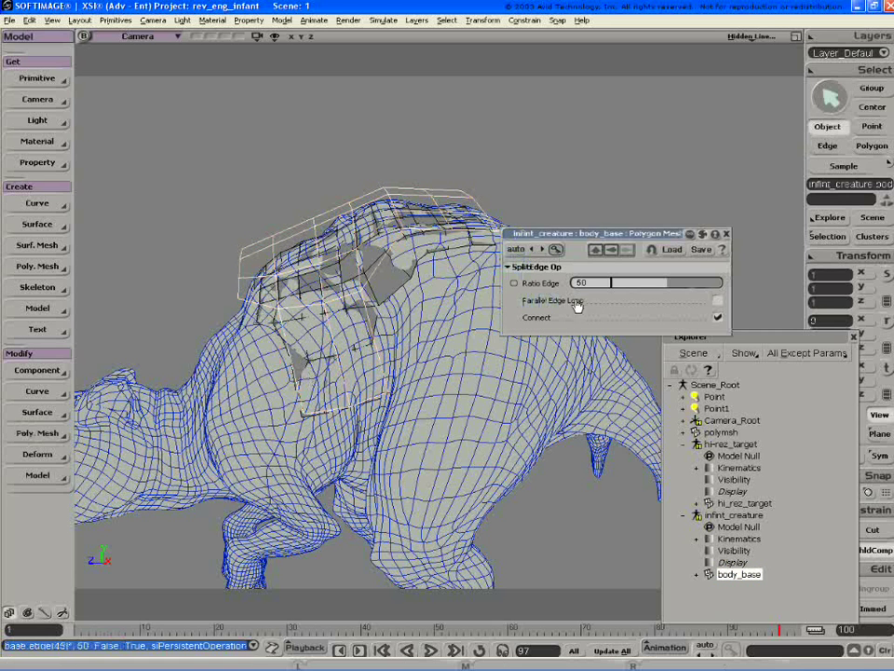
pyautogui.click(716, 299)
pyautogui.click(727, 233)
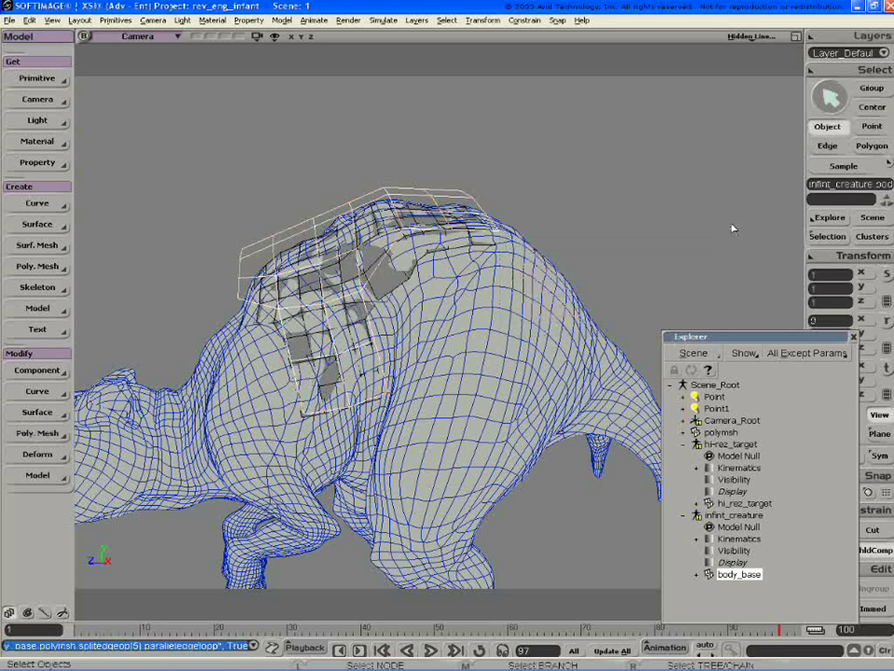
# - Shift the front point of the flap's new middle loop slightly rearward
pyautogui.press('t')
pyautogui.click(298, 363)
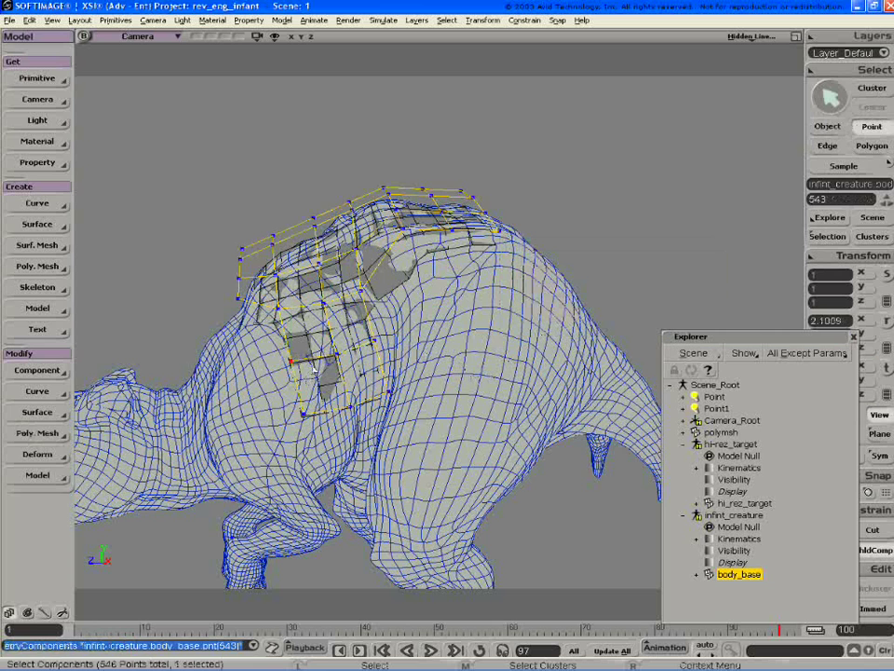
pyautogui.press('v')
pyautogui.moveTo(286, 361); pyautogui.dragTo(295, 362)
# - Move the rear point at the top of the flap rearward and down toward the creature's hind leg
pyautogui.click(376, 340)
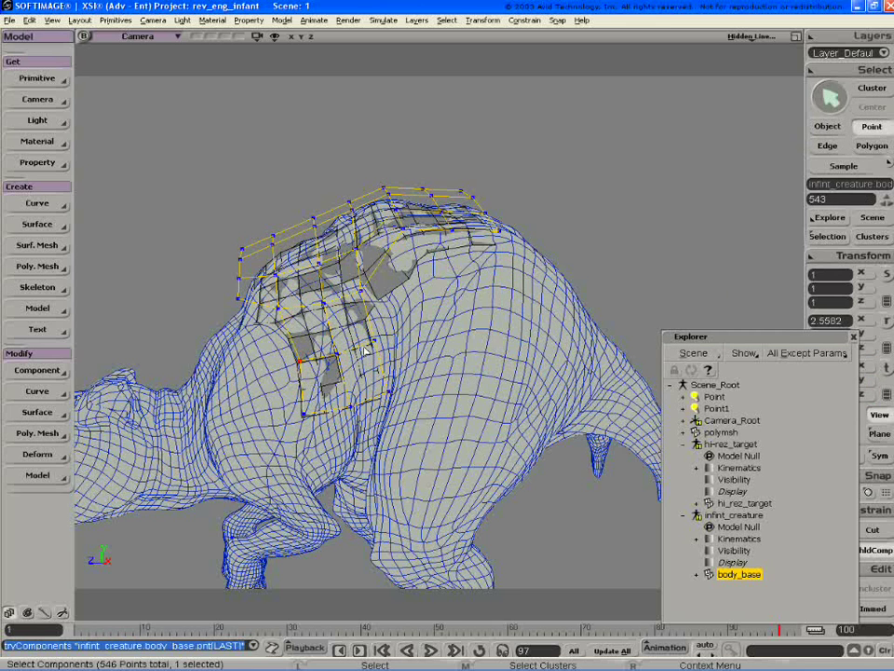
pyautogui.click(359, 290)
pyautogui.press('v')
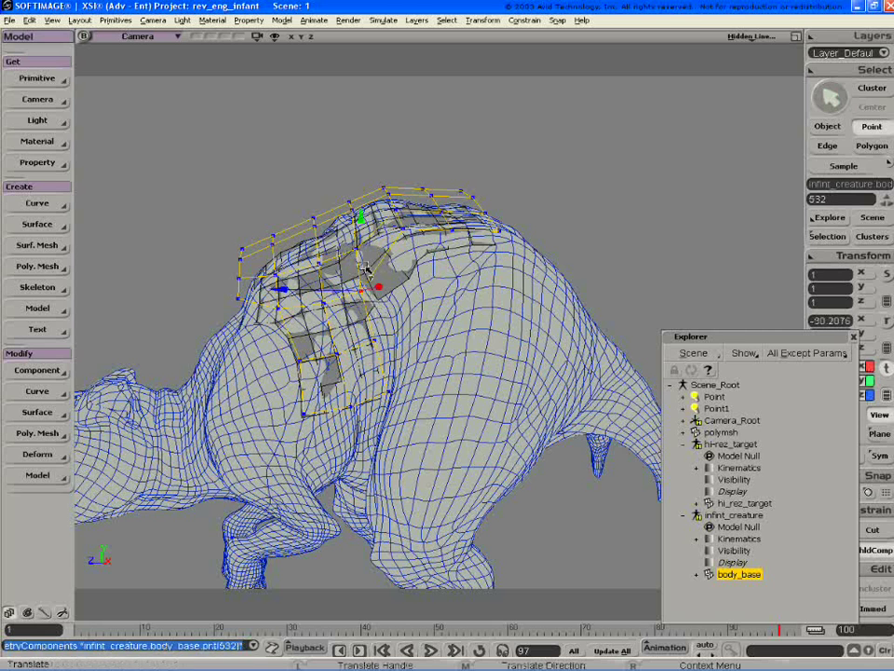
pyautogui.moveTo(363, 268); pyautogui.dragTo(398, 337)
# - Adjust the flap's bottom and middle rear points lengthwise to straighten its rear border
pyautogui.press('space')
pyautogui.moveTo(386, 382); pyautogui.dragTo(404, 404)
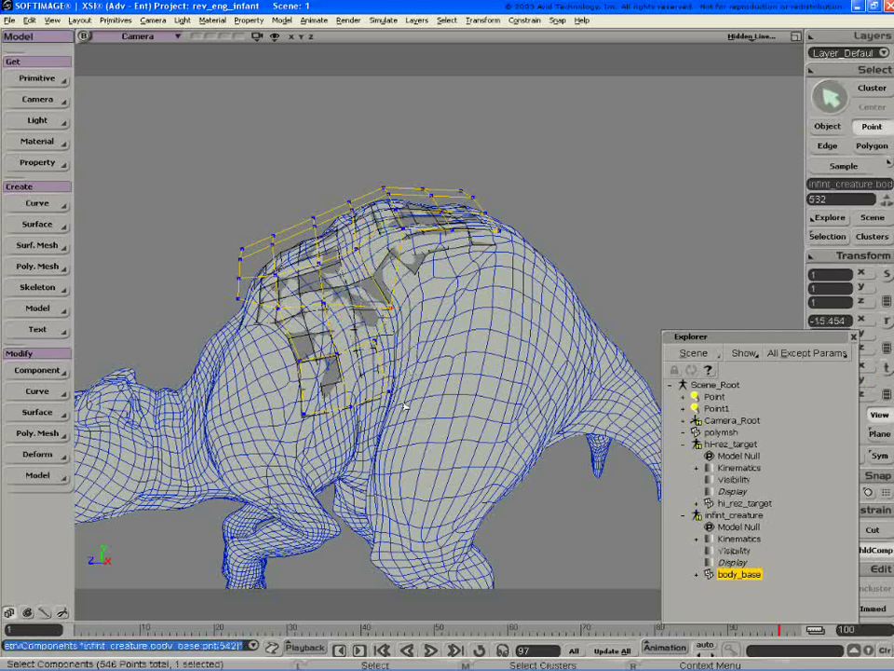
pyautogui.press('v')
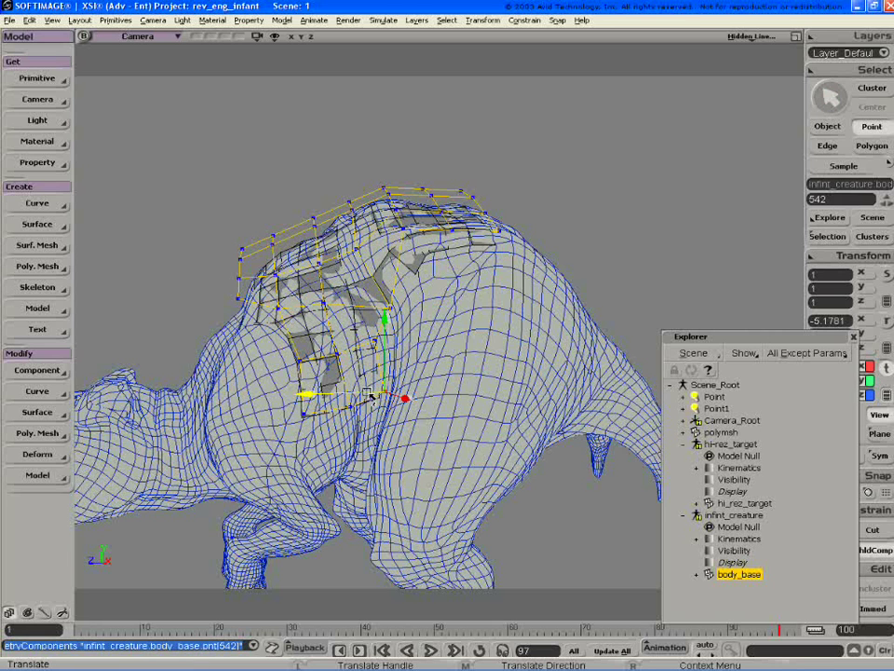
pyautogui.moveTo(370, 393); pyautogui.dragTo(371, 392)
pyautogui.press('space')
pyautogui.moveTo(367, 332)
pyautogui.mouseDown()
pyautogui.moveTo(385, 348)
pyautogui.moveTo(368, 342)
pyautogui.mouseUp()
pyautogui.press('v')
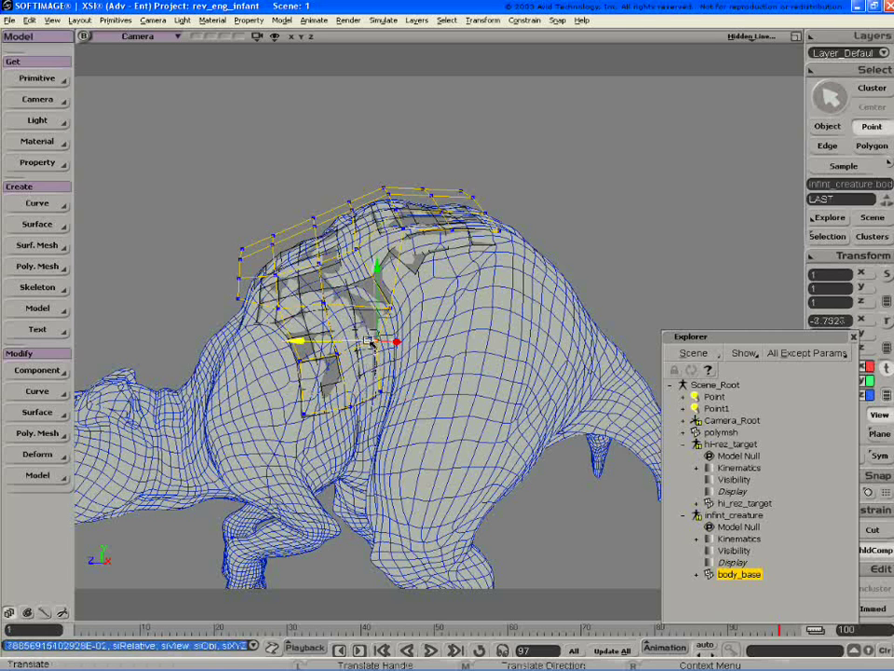
# - Shift the front point of the flap's middle loop slightly forward to even out the front border
pyautogui.press('space')
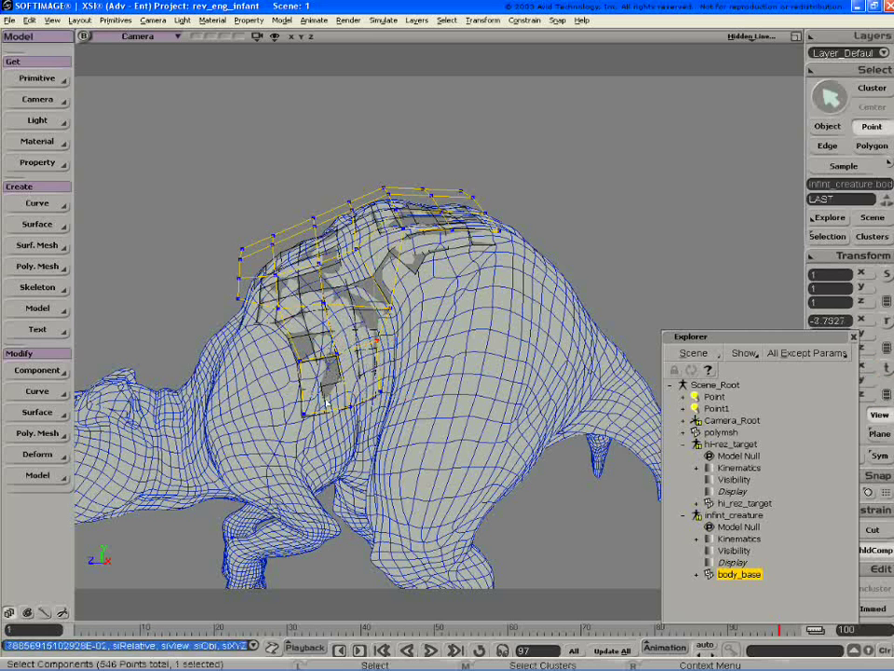
pyautogui.click(311, 366)
pyautogui.press('v')
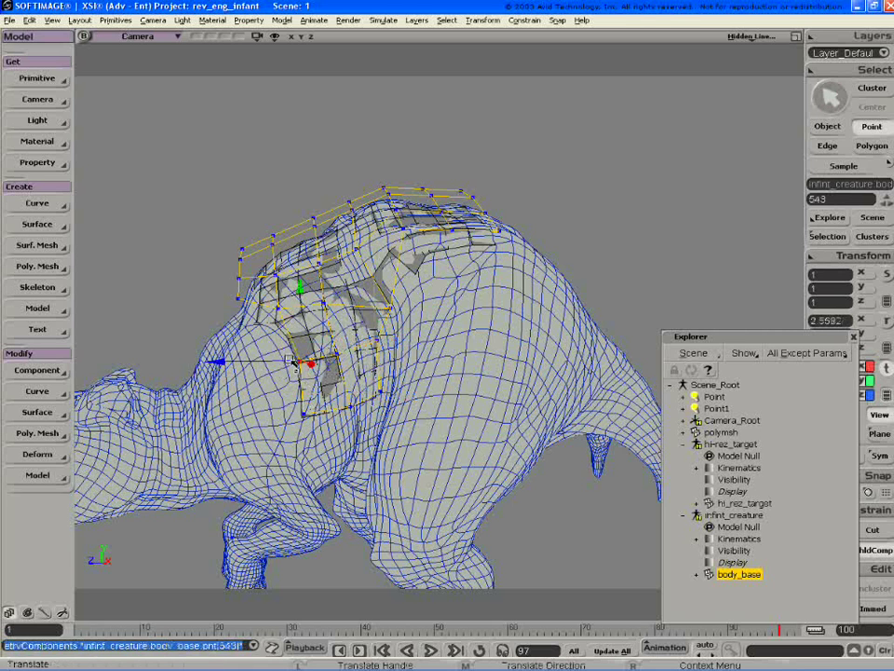
# - Lower the front point at the top of the flap and push it slightly outward from the body
pyautogui.press('space')
pyautogui.click(277, 307)
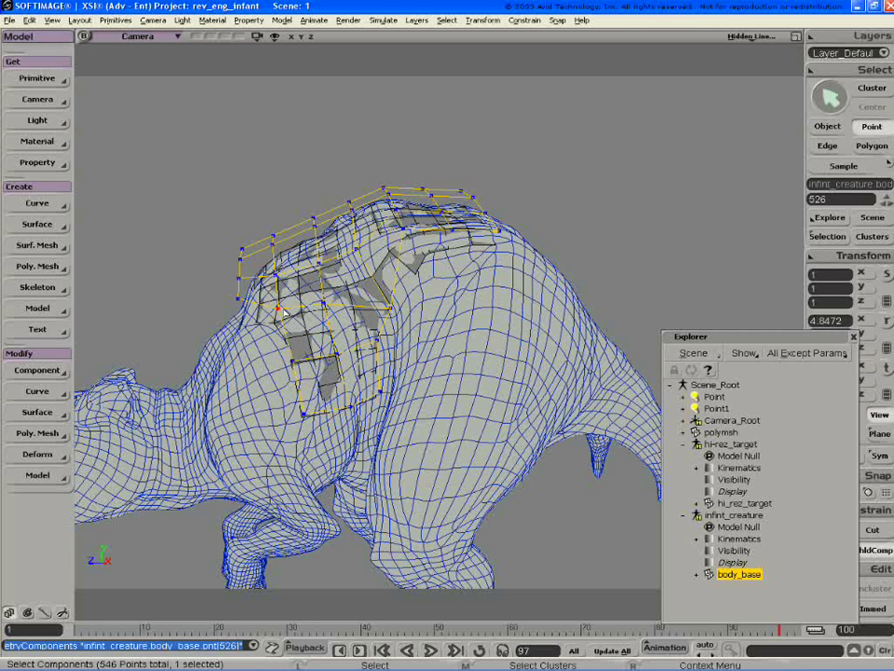
pyautogui.press('v')
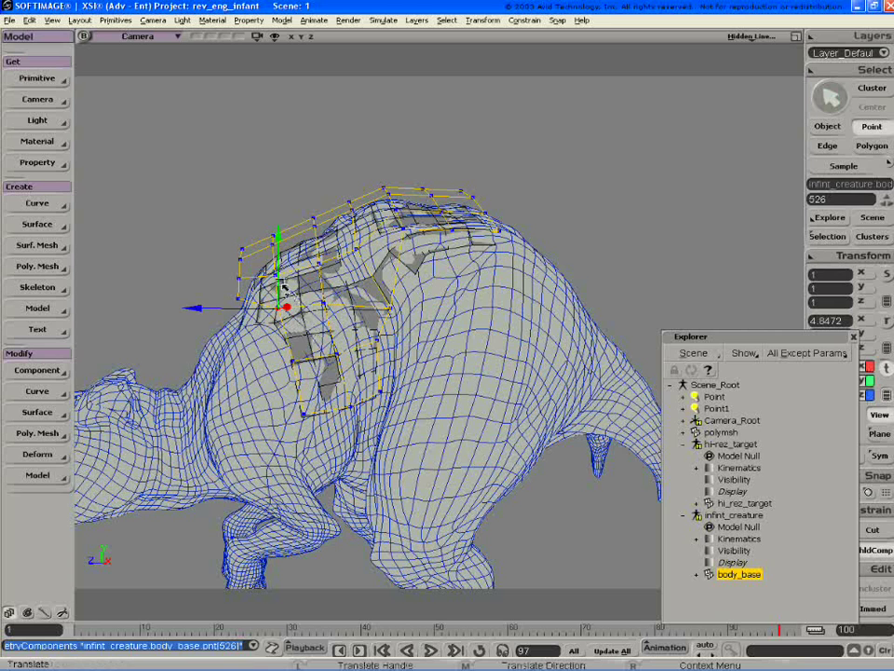
pyautogui.moveTo(280, 308); pyautogui.dragTo(269, 320)
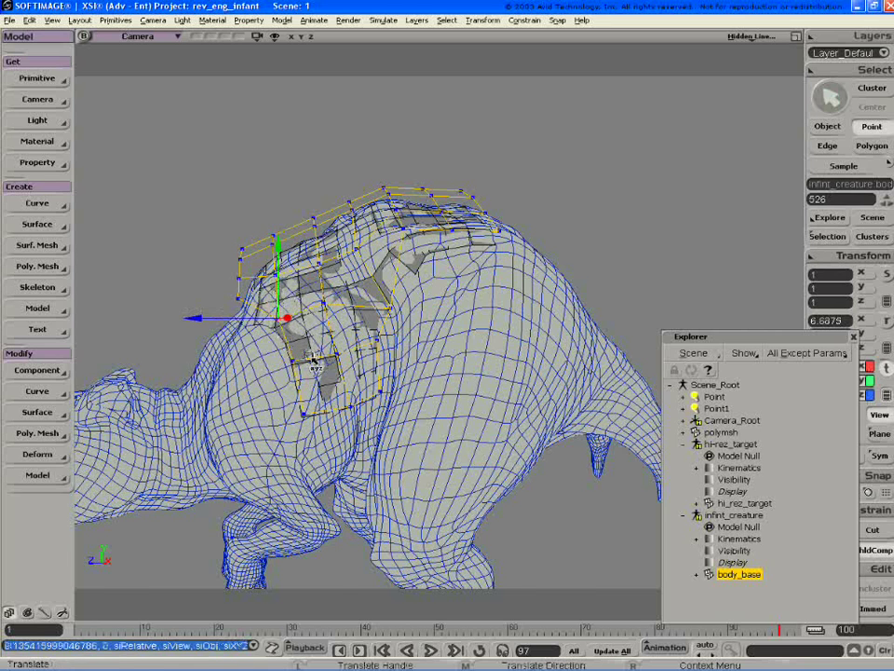
pyautogui.press('s')
pyautogui.moveTo(310, 364); pyautogui.dragTo(349, 379)
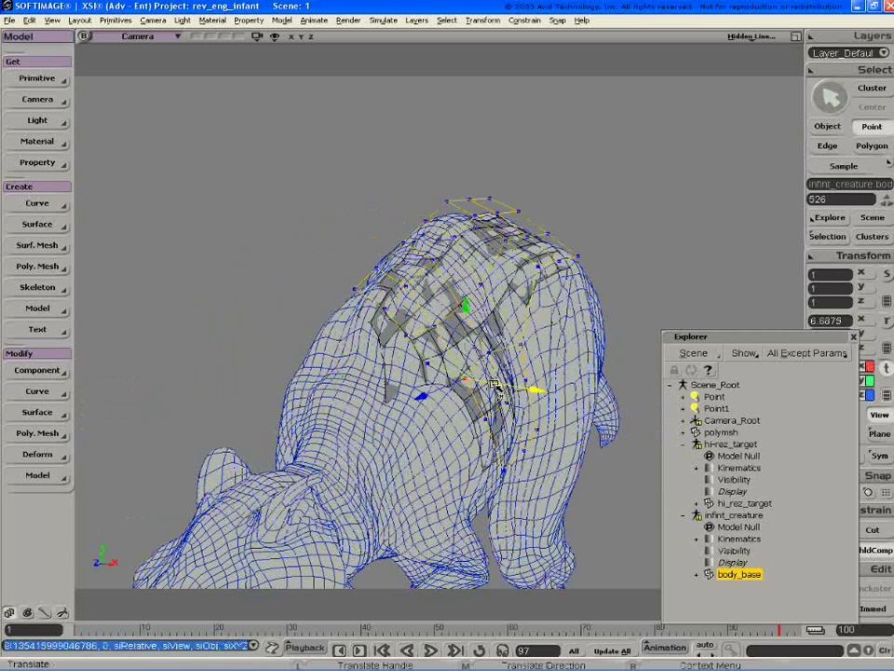
pyautogui.moveTo(494, 385); pyautogui.dragTo(499, 386)
# - Move the front corner point of body_base's side border down and outward to line up with the neighbouring lowered point
pyautogui.press('space')
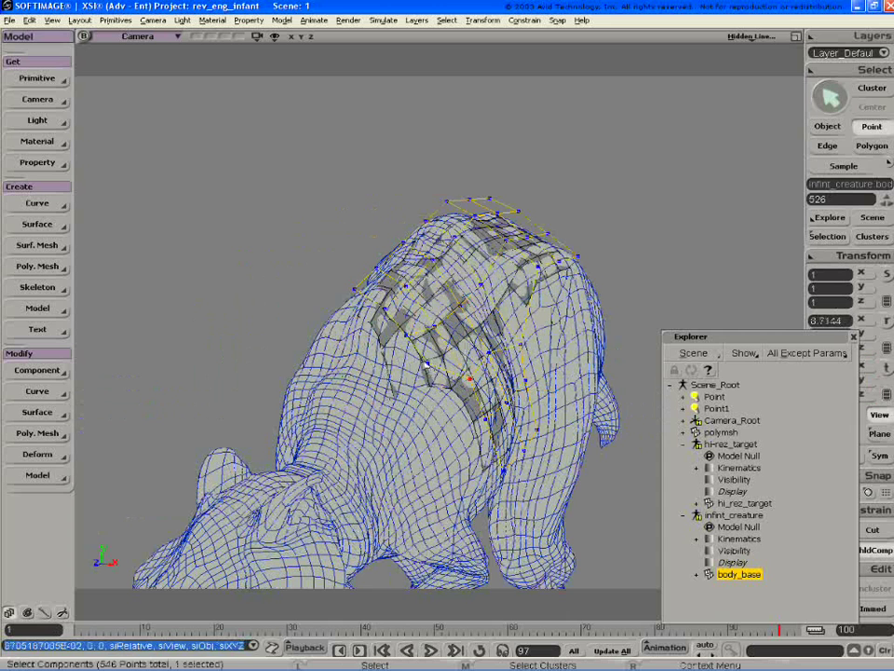
pyautogui.click(427, 369)
pyautogui.press('v')
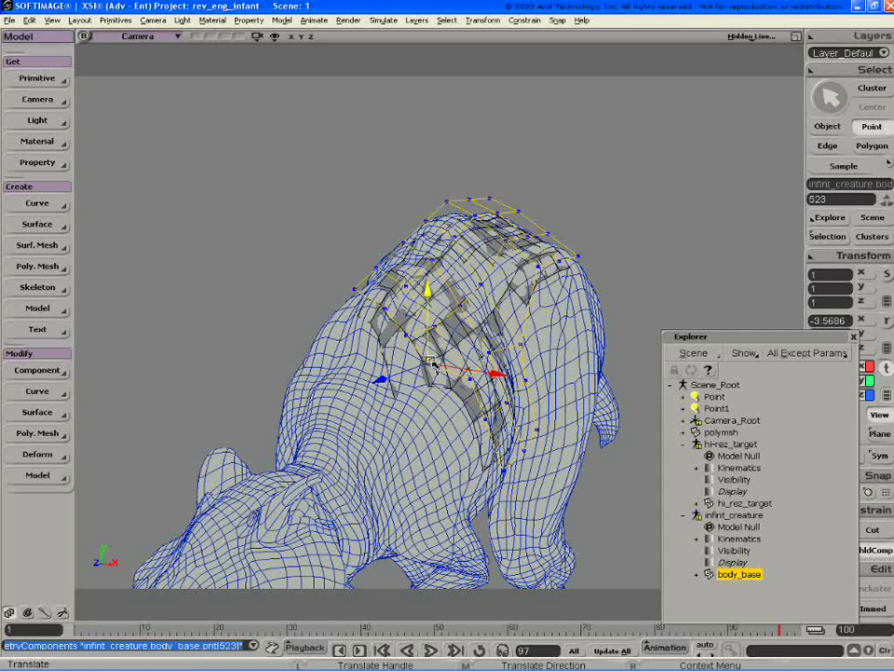
pyautogui.moveTo(483, 399); pyautogui.dragTo(476, 389)
pyautogui.press('s')
pyautogui.moveTo(522, 384); pyautogui.dragTo(490, 376, button='right')
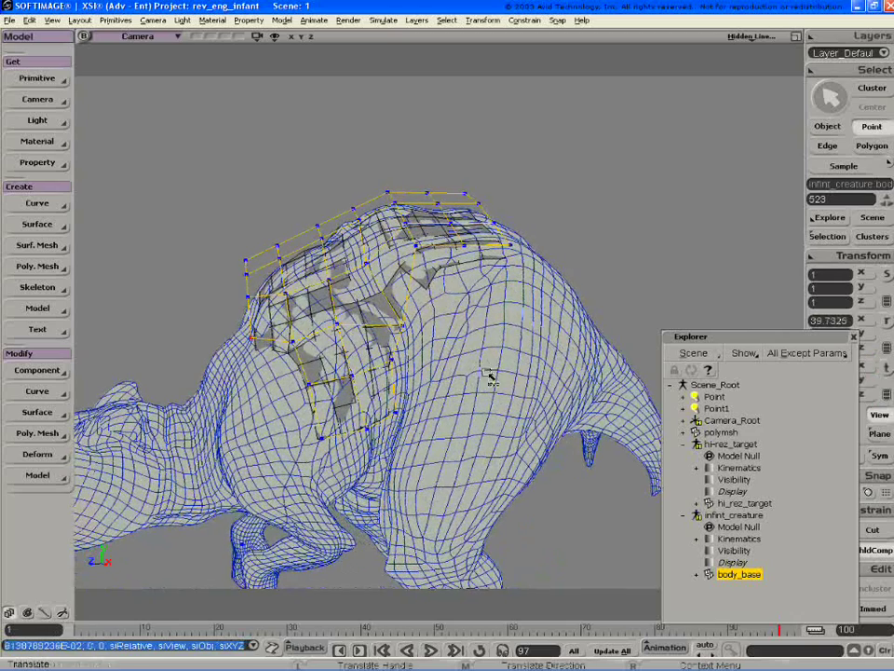
# - Lower the side border point of body_base just behind the flap, at the start of the hip section
pyautogui.press('space')
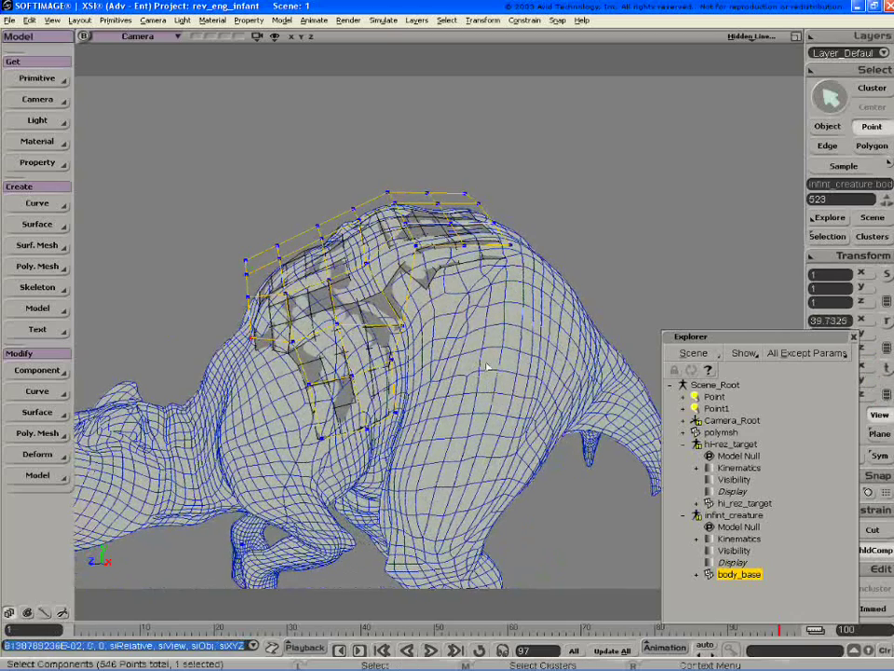
pyautogui.click(416, 246)
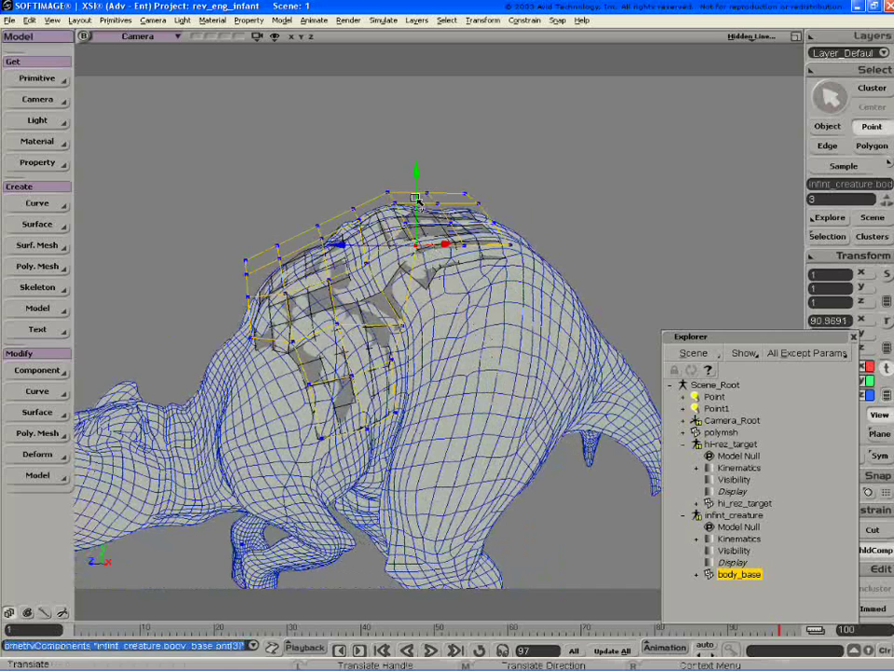
pyautogui.moveTo(421, 220); pyautogui.dragTo(529, 268)
# - Lower the two rearmost side border points of body_base over the creature's hip
pyautogui.press('t')
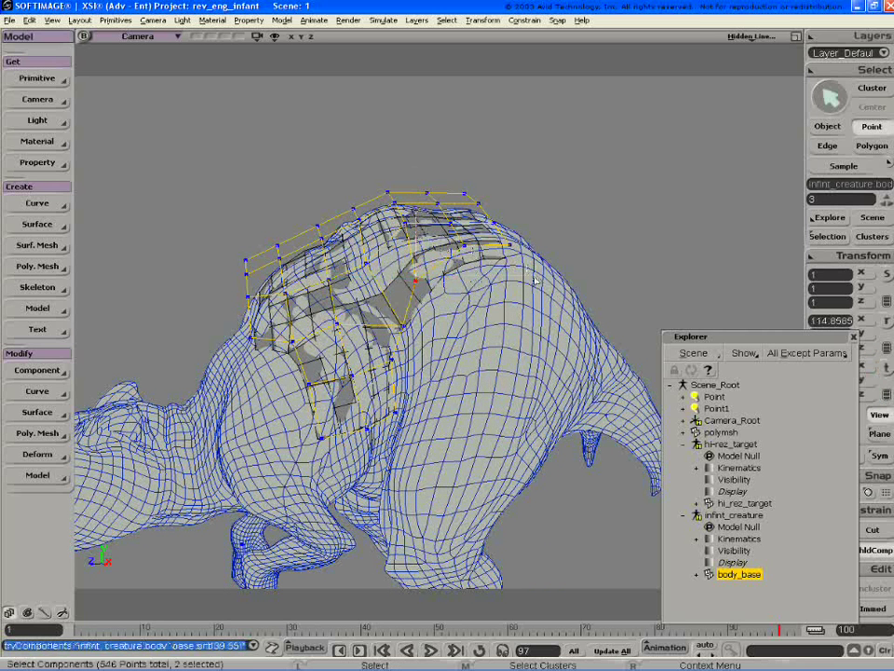
pyautogui.press('v')
pyautogui.moveTo(485, 207); pyautogui.dragTo(488, 219)
pyautogui.press('s')
pyautogui.moveTo(498, 315); pyautogui.dragTo(434, 328)
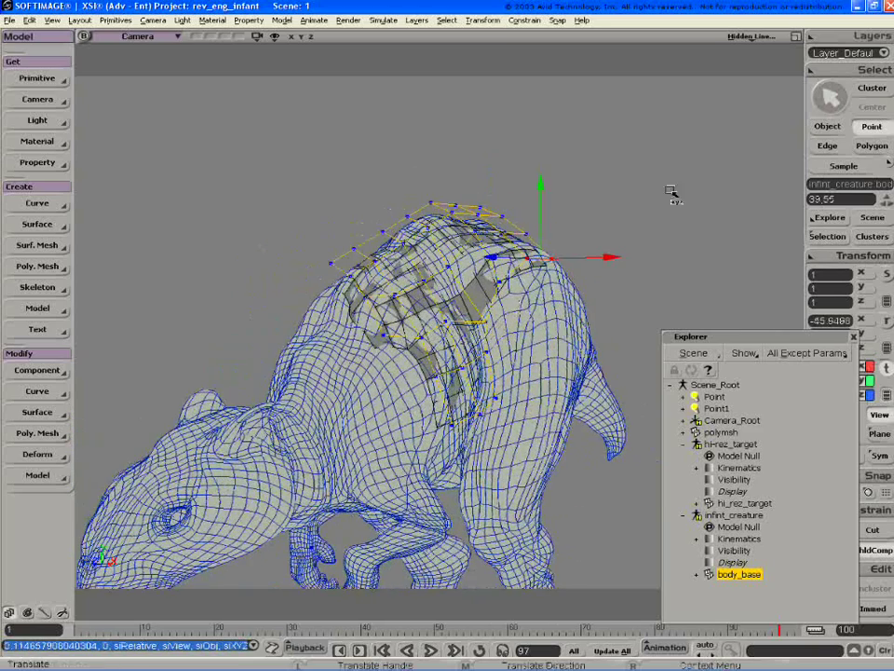
# - Symmetrize the polygons of body_base across the global X axis, with welding on at a distance of 0.1
pyautogui.click(838, 128)
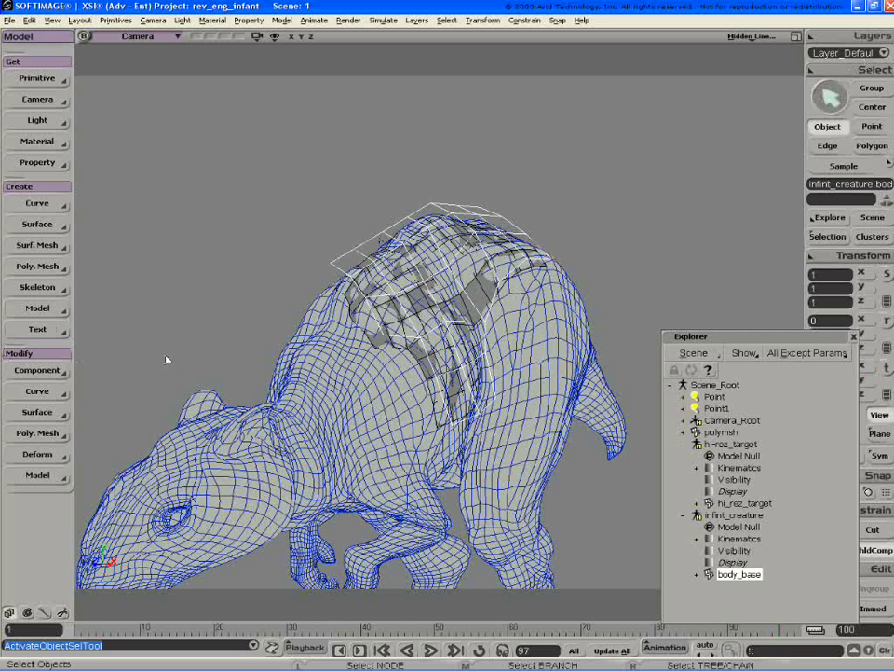
pyautogui.click(47, 431)
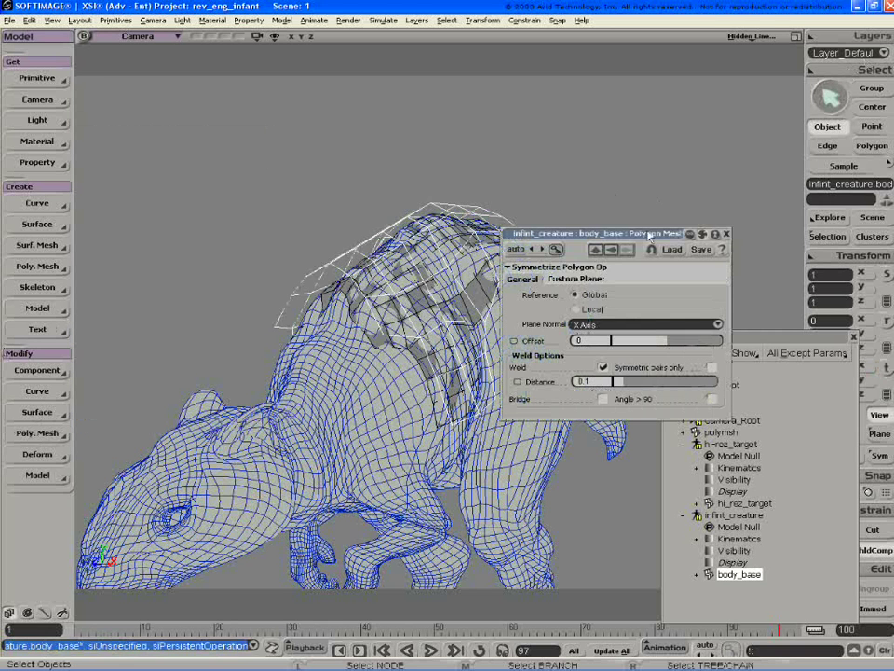
pyautogui.click(726, 233)
# - Hide the high-resolution creature mesh hi_rez_target and look over the remaining cage and its wrapped mesh
pyautogui.click(555, 193)
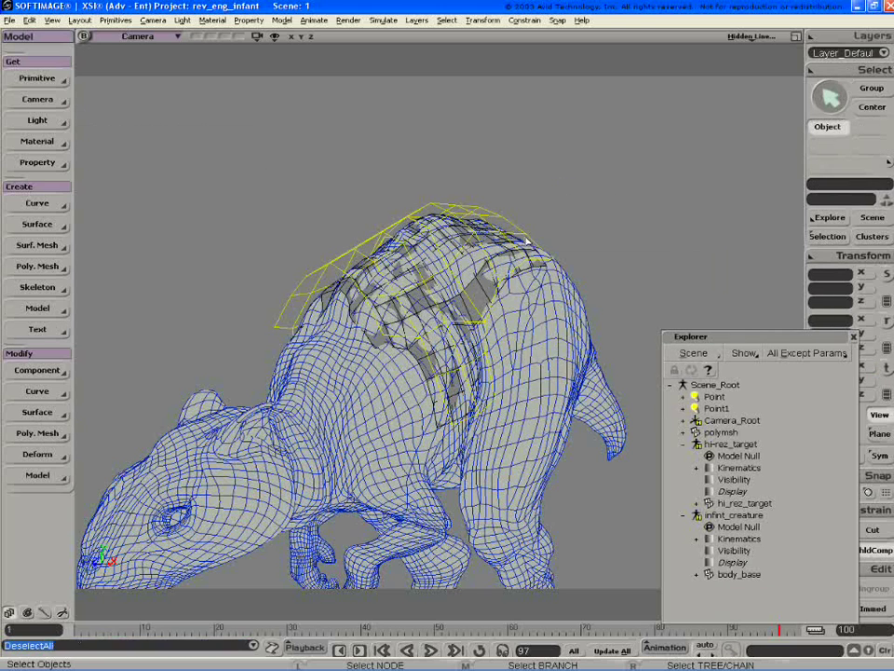
pyautogui.click(557, 325)
pyautogui.press('h')
pyautogui.click(580, 232)
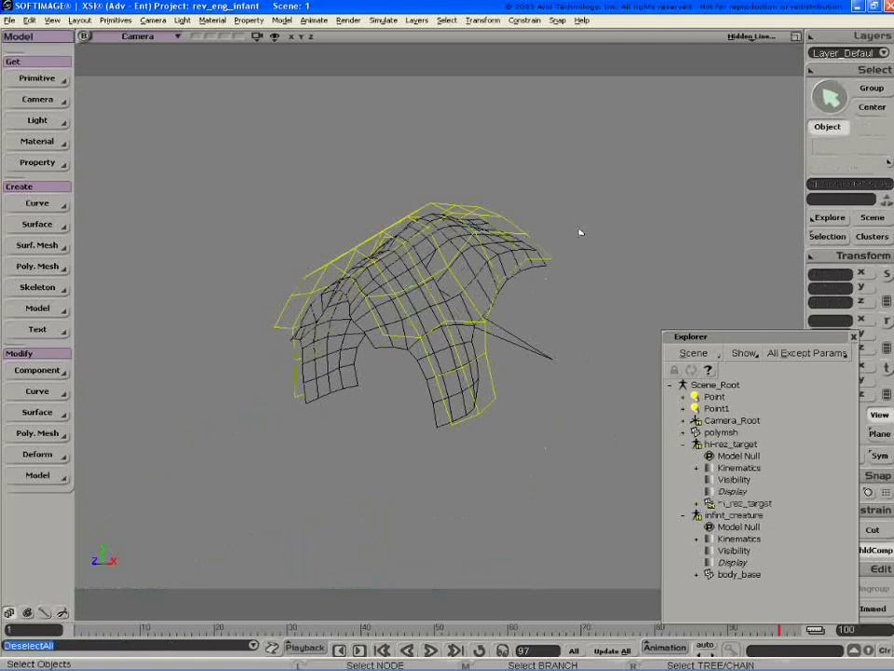
pyautogui.press('s')
pyautogui.moveTo(446, 291); pyautogui.dragTo(458, 337)
pyautogui.press('space')
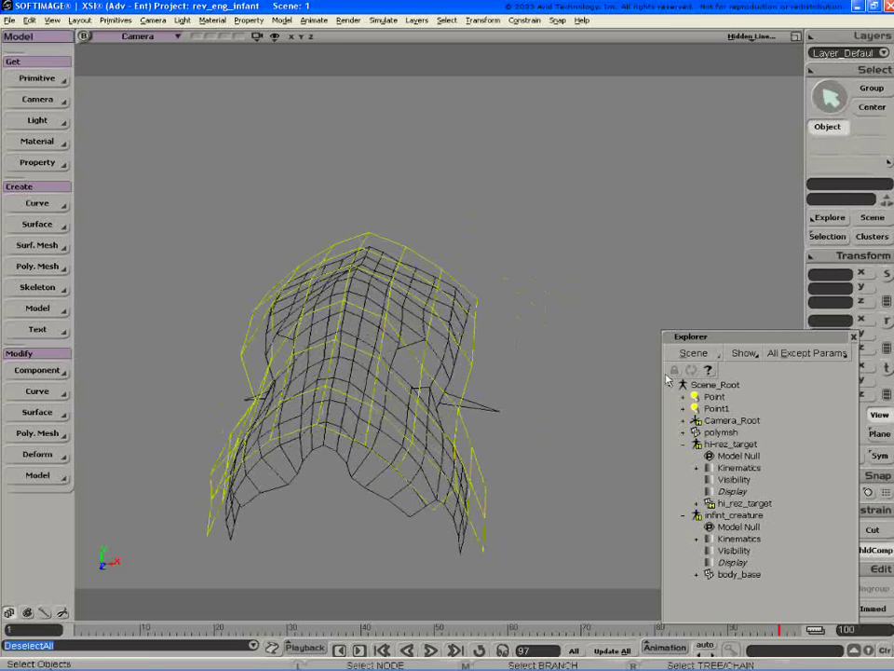
# - Delete the Symmetrize Polygon Op from body_base's operator stack
pyautogui.click(738, 574)
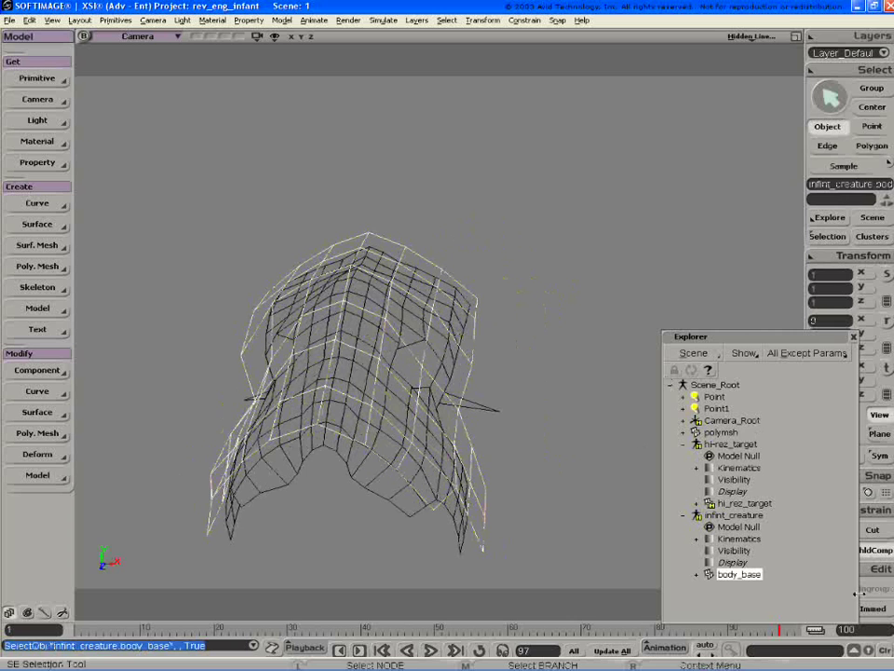
pyautogui.click(697, 575)
pyautogui.click(711, 540)
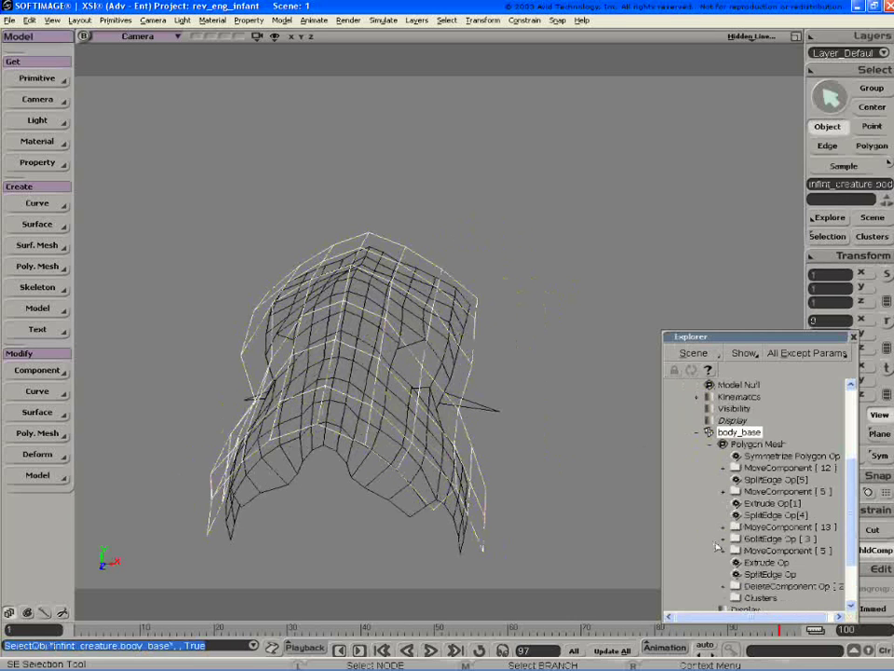
pyautogui.click(785, 458)
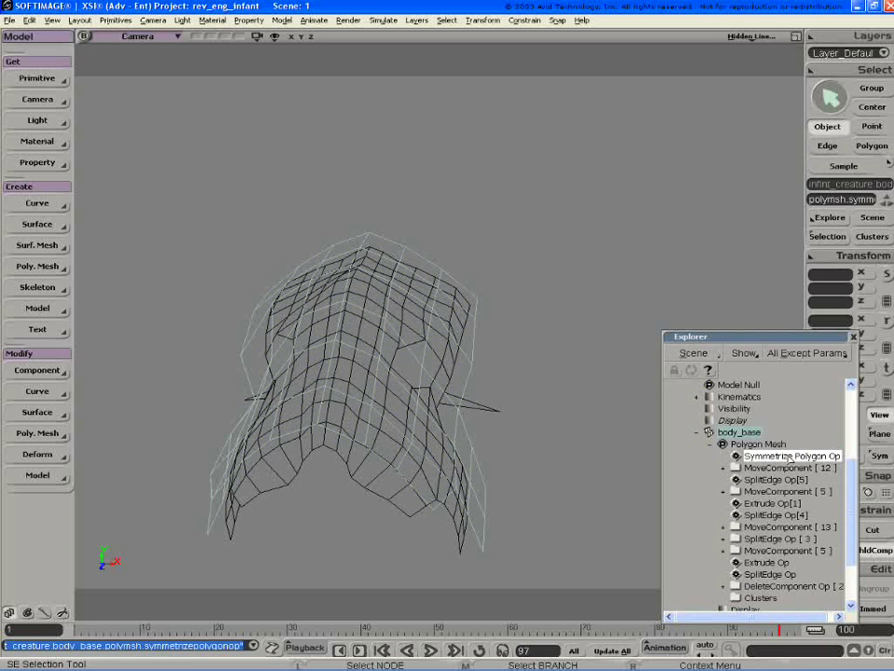
pyautogui.press('Delete')
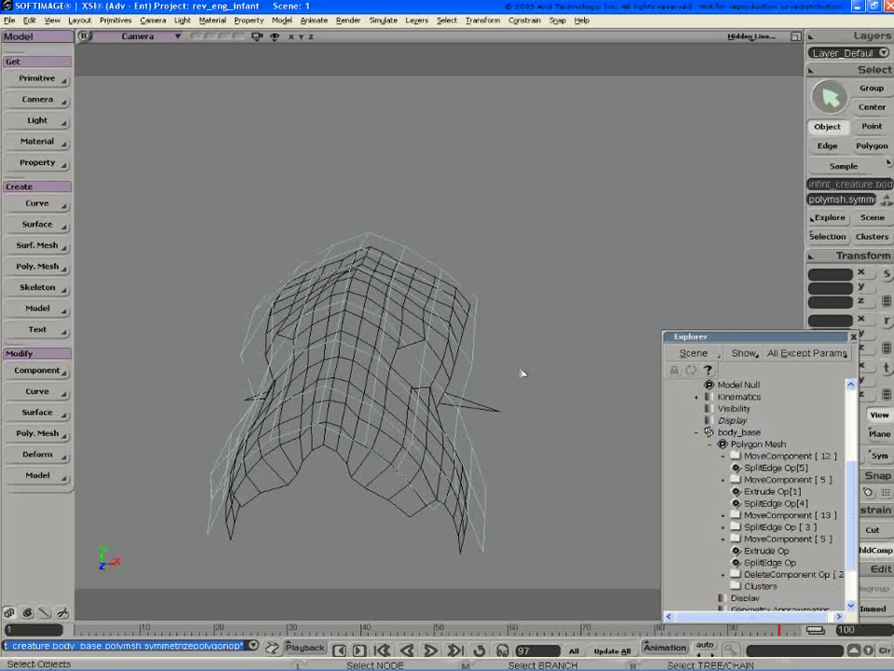
# - Move the Explorer away from the edit commands and try to freeze the operator history of body_base
pyautogui.press('s')
pyautogui.moveTo(523, 387); pyautogui.dragTo(503, 377, button='right')
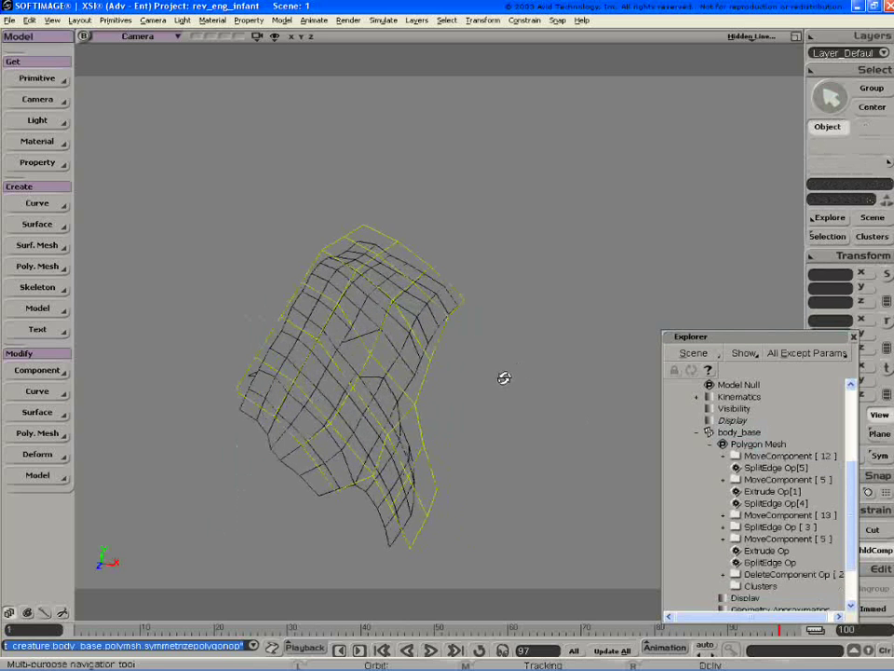
pyautogui.moveTo(764, 337); pyautogui.dragTo(702, 301)
pyautogui.click(828, 609)
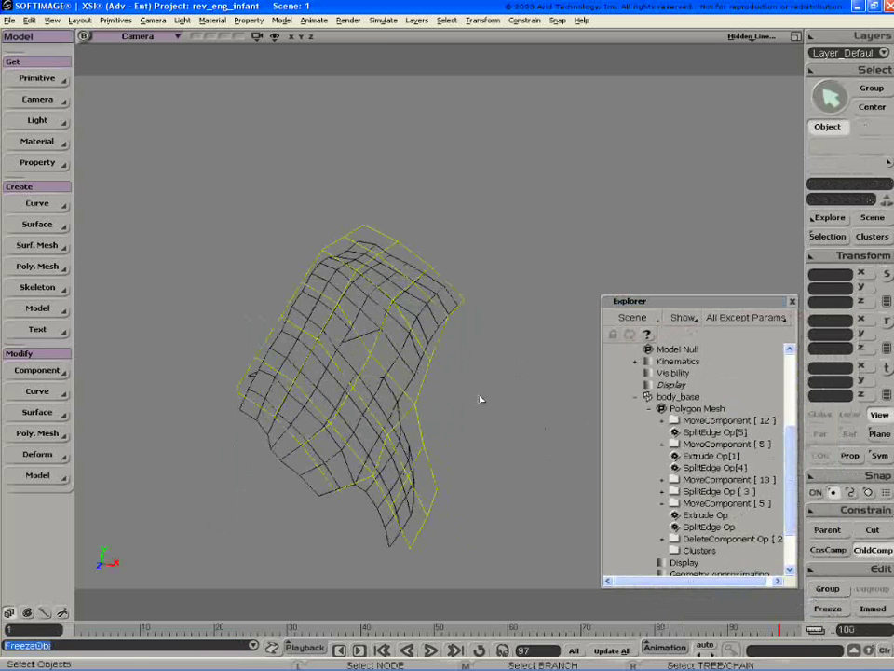
pyautogui.moveTo(397, 367); pyautogui.dragTo(415, 377, button='middle')
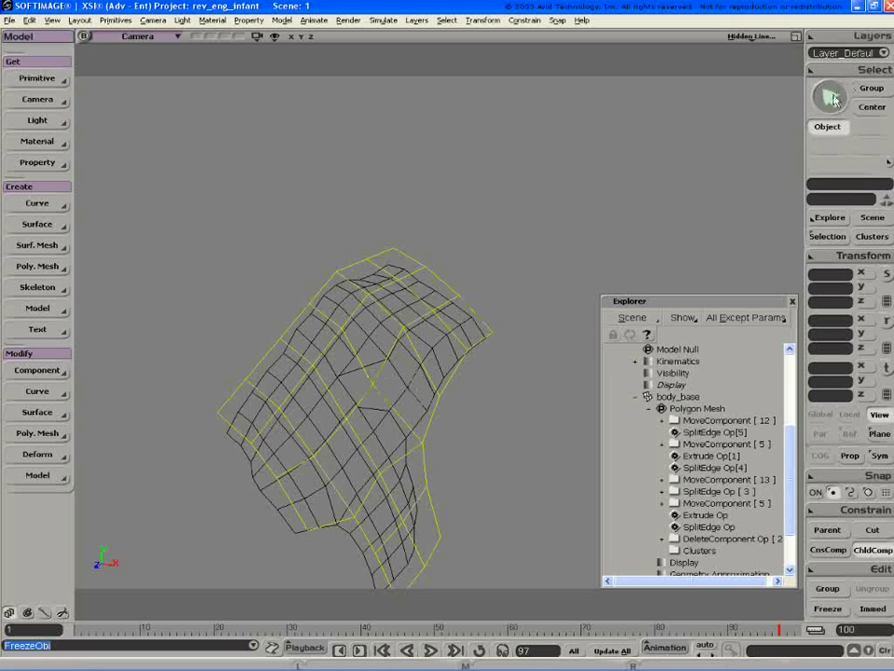
# - Move the flank point of body_base just above the flap outward along X to about 1.04
pyautogui.click(433, 447)
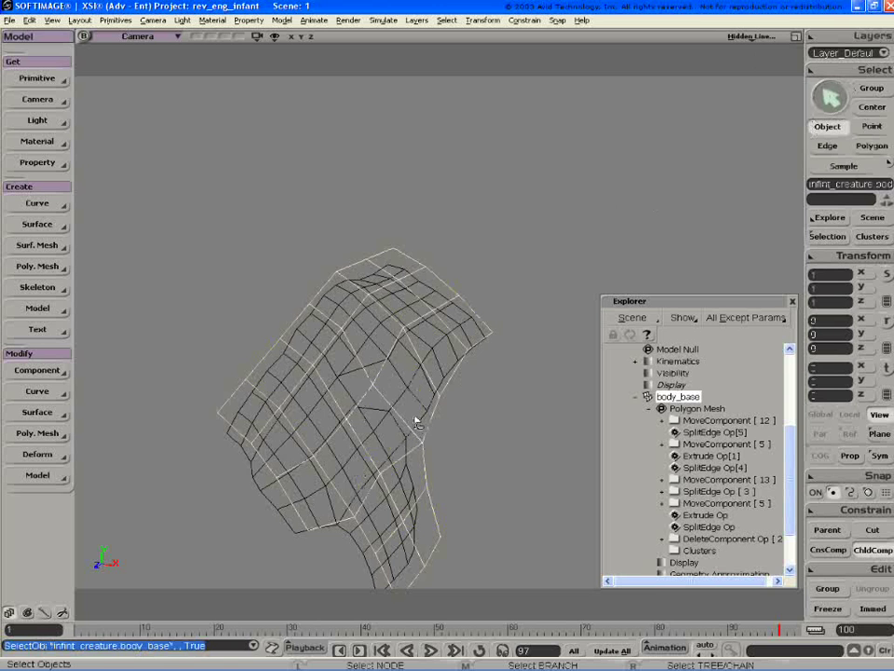
pyautogui.press('t')
pyautogui.click(374, 384)
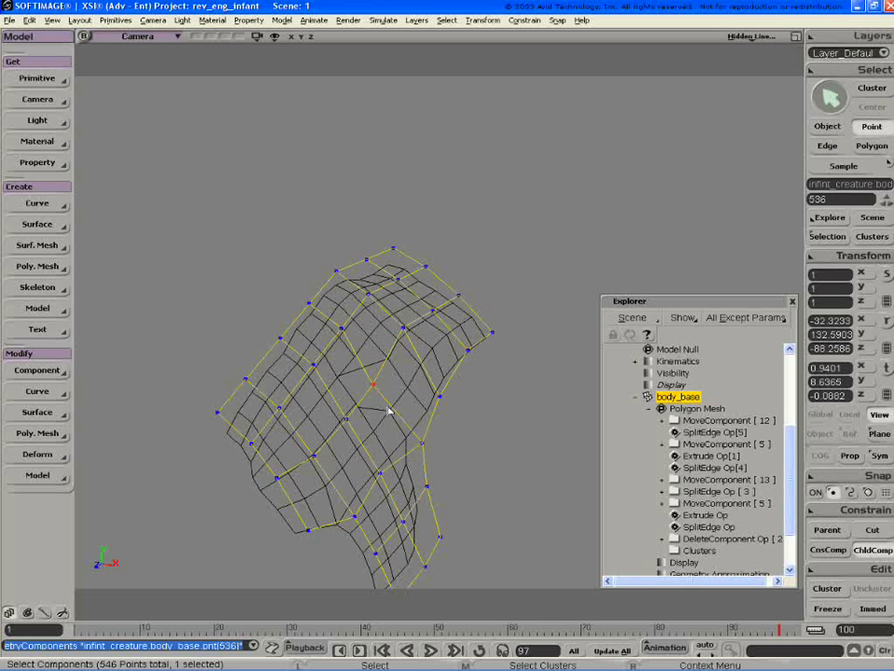
pyautogui.press('v')
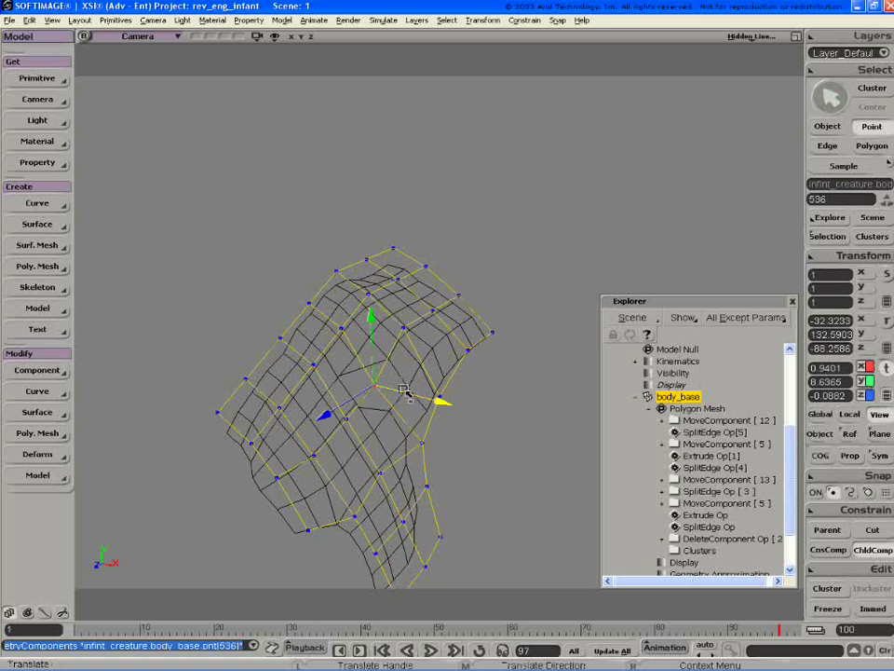
pyautogui.moveTo(407, 391); pyautogui.dragTo(411, 396)
pyautogui.press('s')
pyautogui.moveTo(471, 412); pyautogui.dragTo(421, 387)
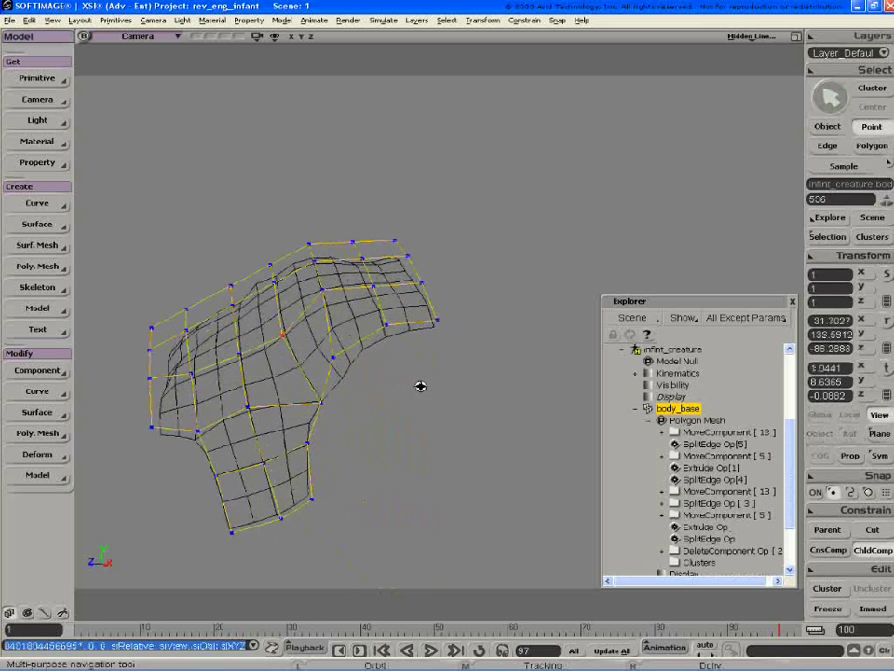
pyautogui.moveTo(421, 388); pyautogui.dragTo(439, 369, button='middle')
pyautogui.moveTo(440, 369); pyautogui.dragTo(407, 387)
pyautogui.press('v')
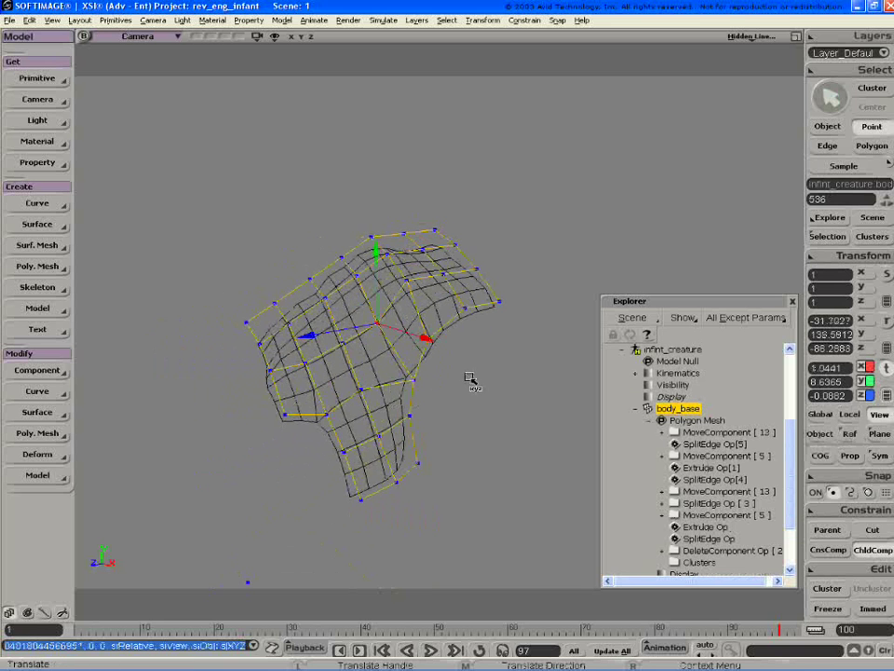
# - Symmetrize body_base again about the global X axis, with welding at a distance of 0.1, and check the mirrored half
pyautogui.press('space')
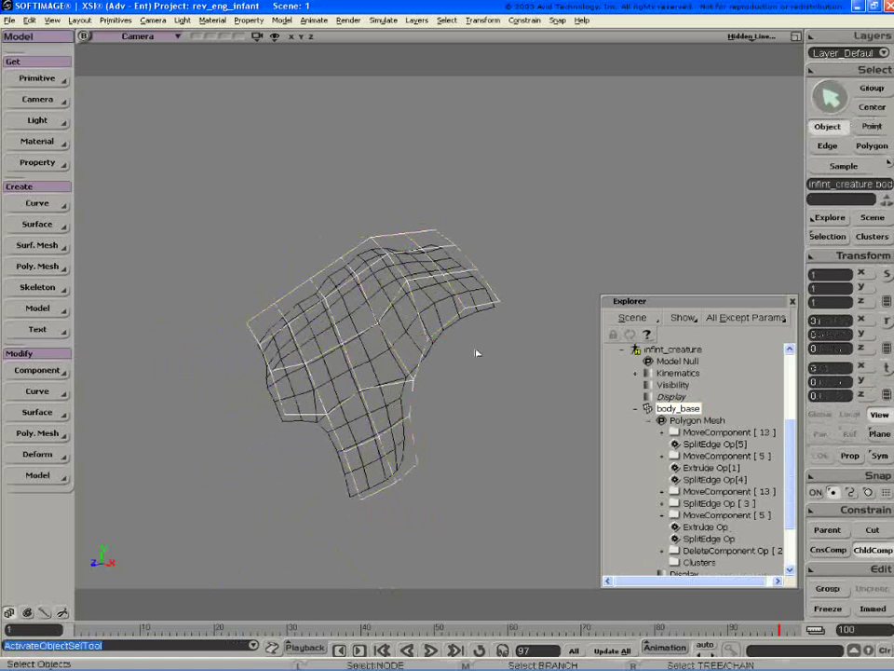
pyautogui.click(60, 437)
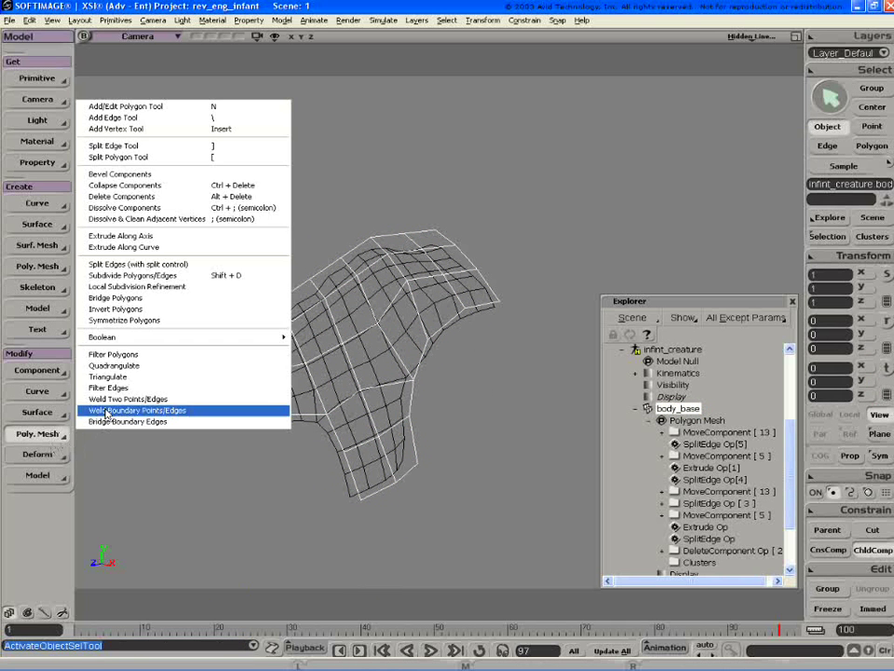
pyautogui.click(124, 320)
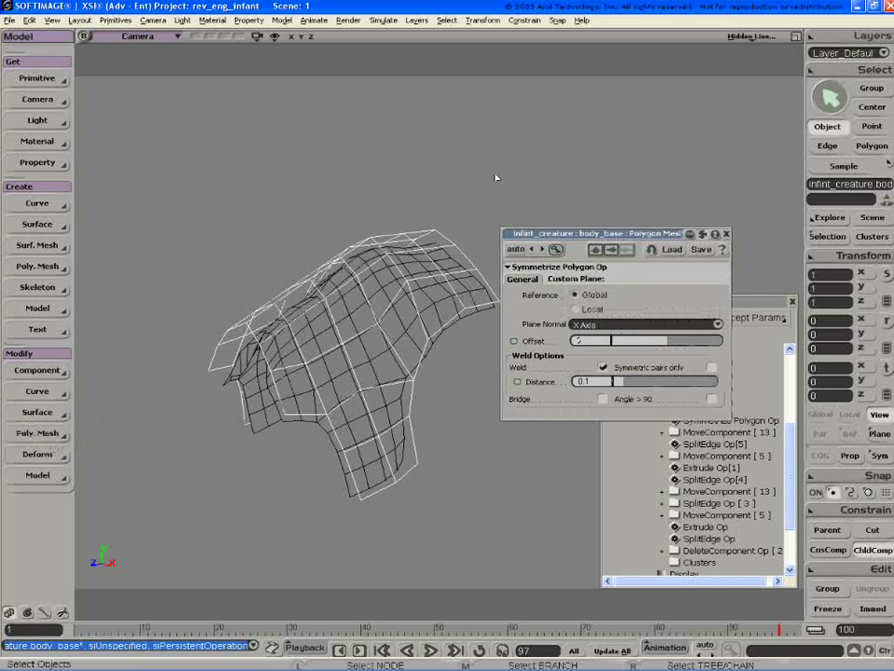
pyautogui.click(489, 175)
pyautogui.press('s')
pyautogui.moveTo(489, 175); pyautogui.dragTo(409, 283)
pyautogui.press('s')
# - Select the wrapped mesh polymsh and open the properties of its Shrink Wrap operator
pyautogui.click(409, 283)
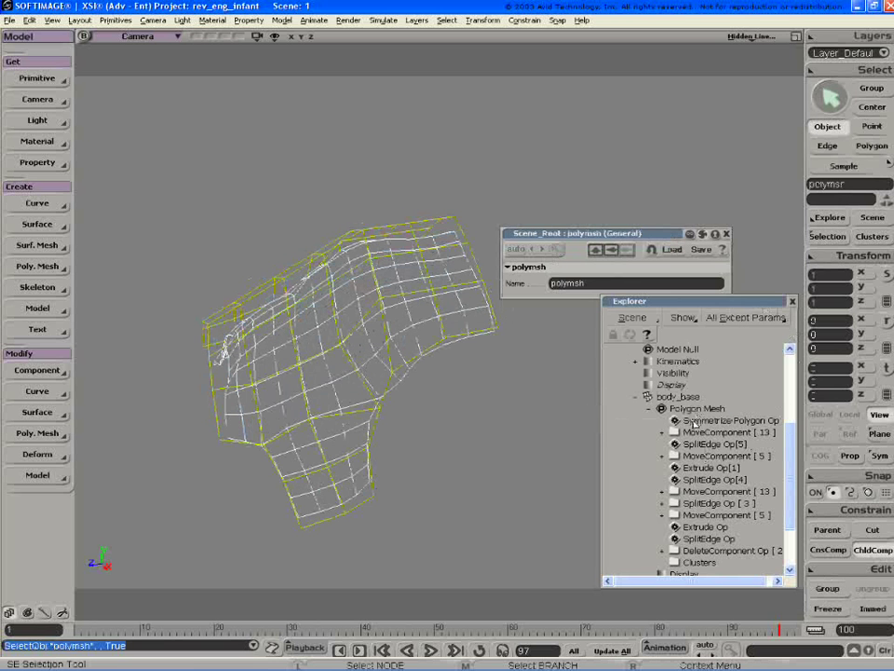
pyautogui.press('e')
pyautogui.click(622, 362)
pyautogui.click(647, 374)
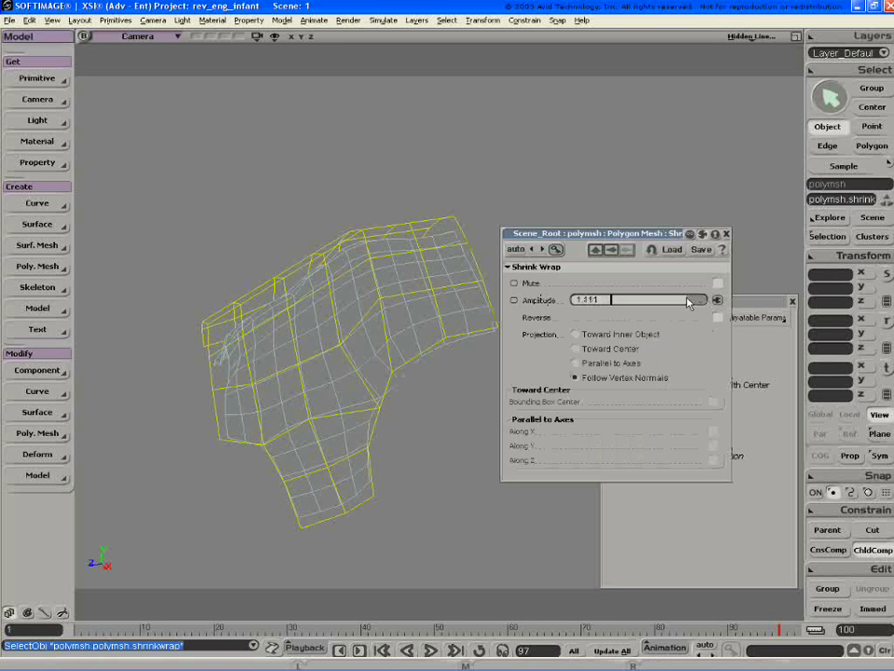
# - Try Shrink Wrap amplitudes of 1.467 and 0.459 on polymsh, comparing the wrapped shape with the cage
pyautogui.moveTo(687, 301); pyautogui.dragTo(693, 303)
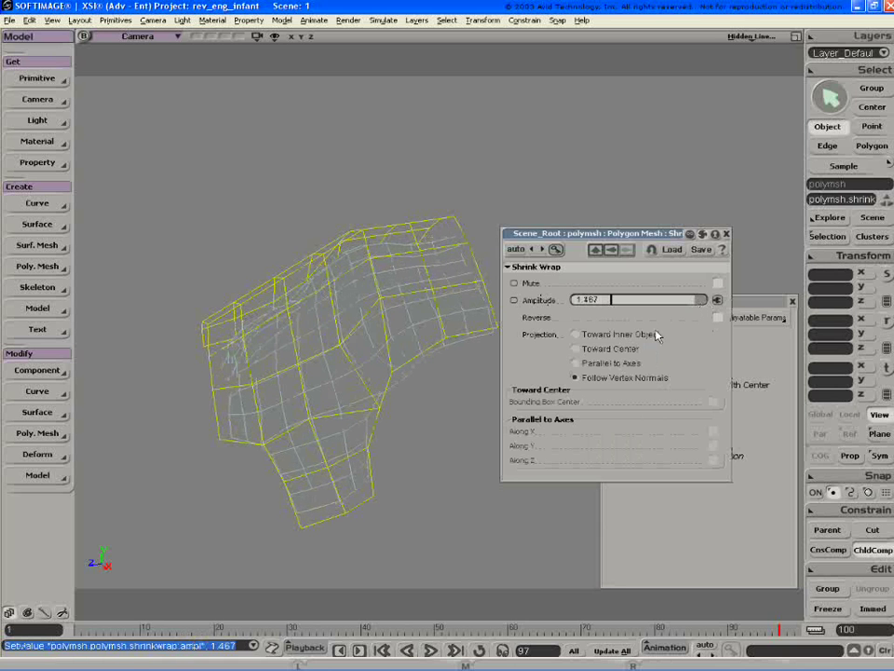
pyautogui.press('s')
pyautogui.moveTo(265, 386)
pyautogui.mouseDown()
pyautogui.moveTo(309, 375)
pyautogui.moveTo(295, 369)
pyautogui.moveTo(279, 379)
pyautogui.mouseUp()
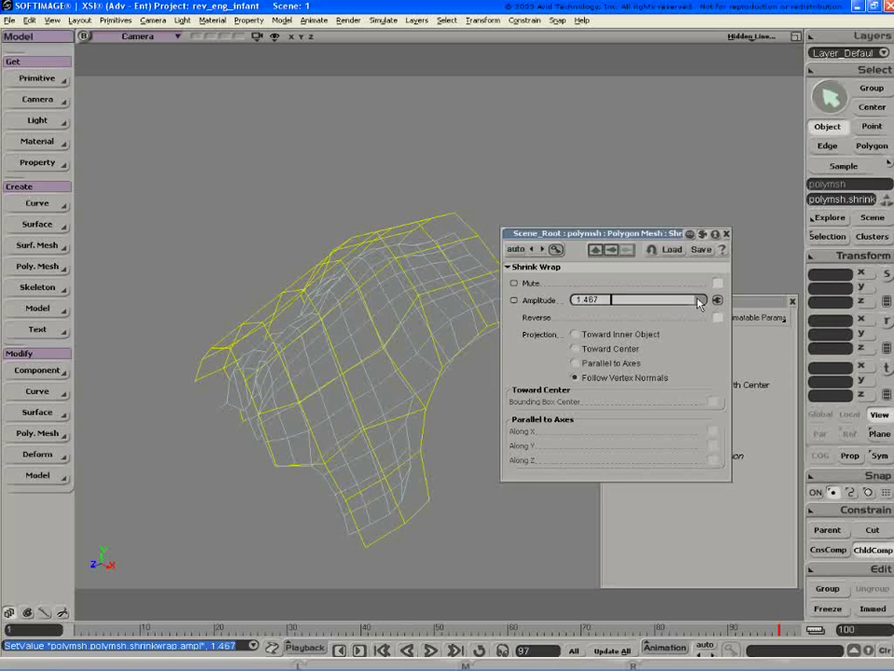
pyautogui.moveTo(687, 303); pyautogui.dragTo(664, 304)
pyautogui.press('s')
pyautogui.moveTo(349, 331)
pyautogui.mouseDown()
pyautogui.moveTo(339, 311)
pyautogui.moveTo(347, 317)
pyautogui.mouseUp()
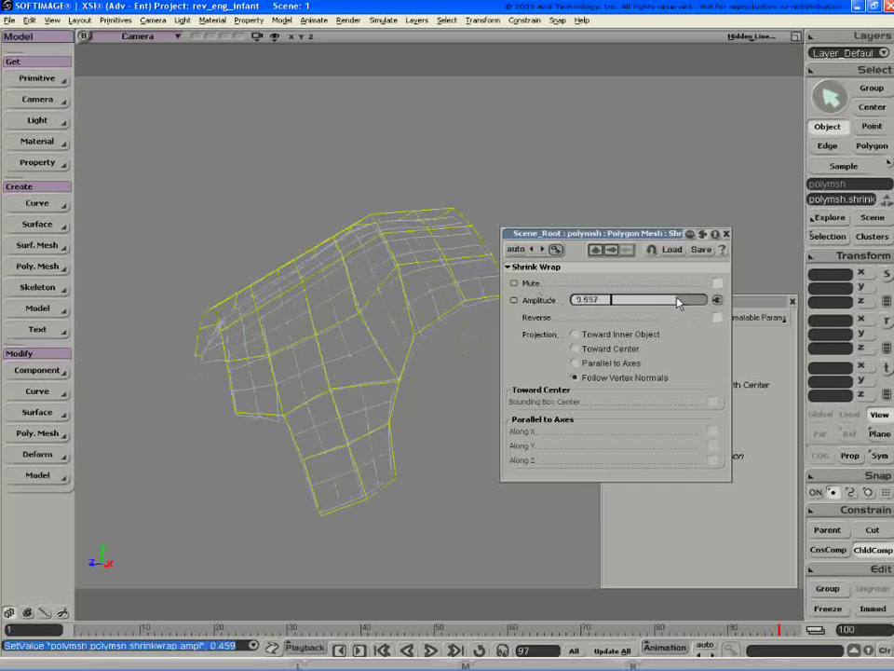